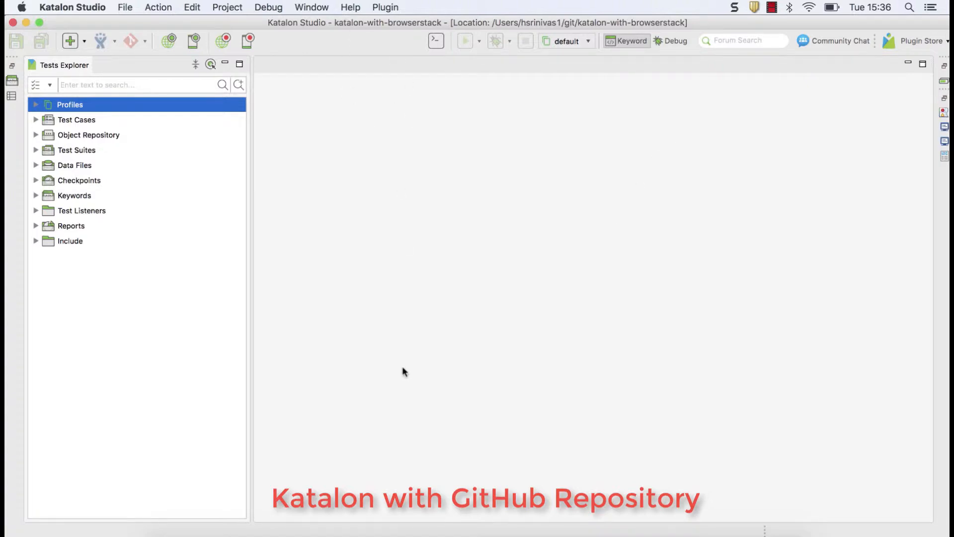
Switch from Katalon Studio to the GitHub home page in Chrome
{"action": "left_click", "coordinate": [398, 532]}
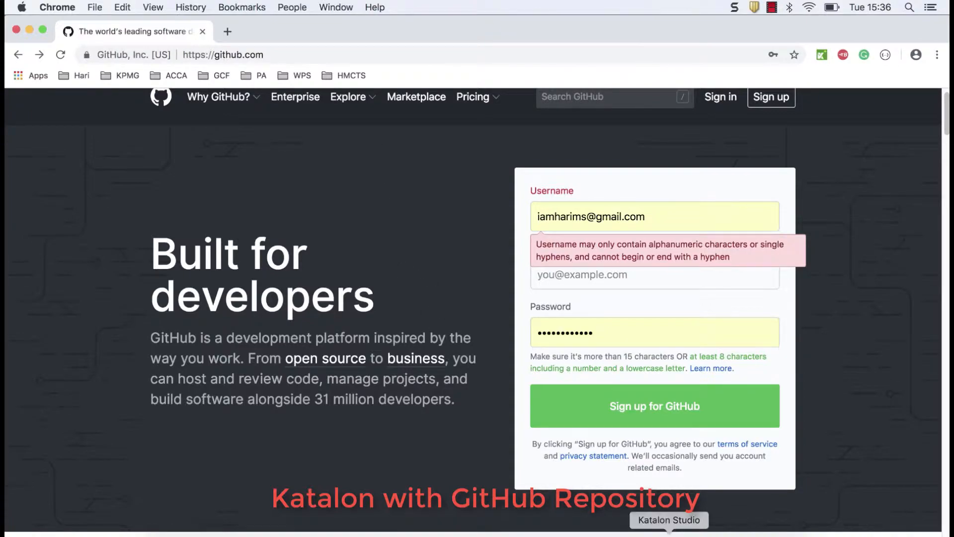
Return to the katalon-with-browserstack project in Katalon Studio
{"action": "left_click", "coordinate": [669, 535]}
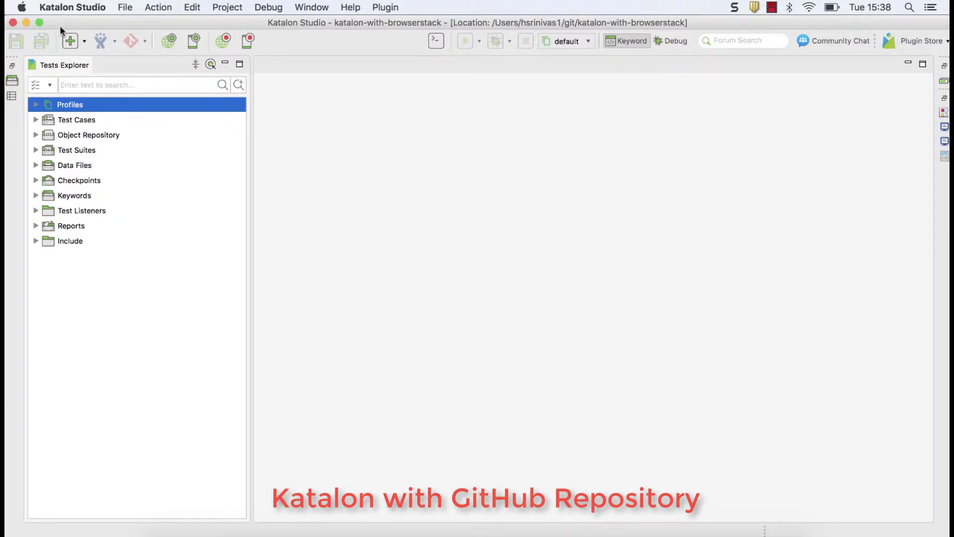
{"action": "left_click", "coordinate": [63, 11]}
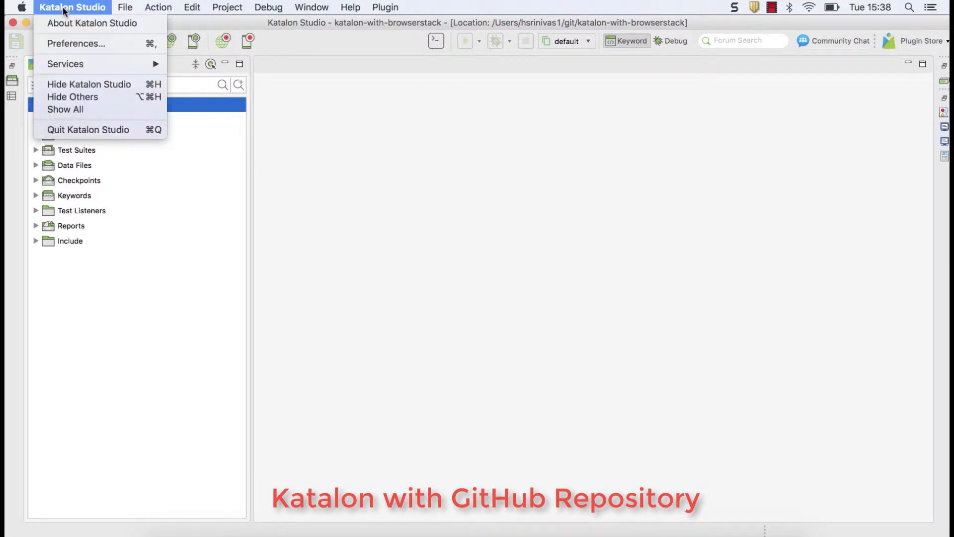
{"action": "left_click", "coordinate": [74, 23]}
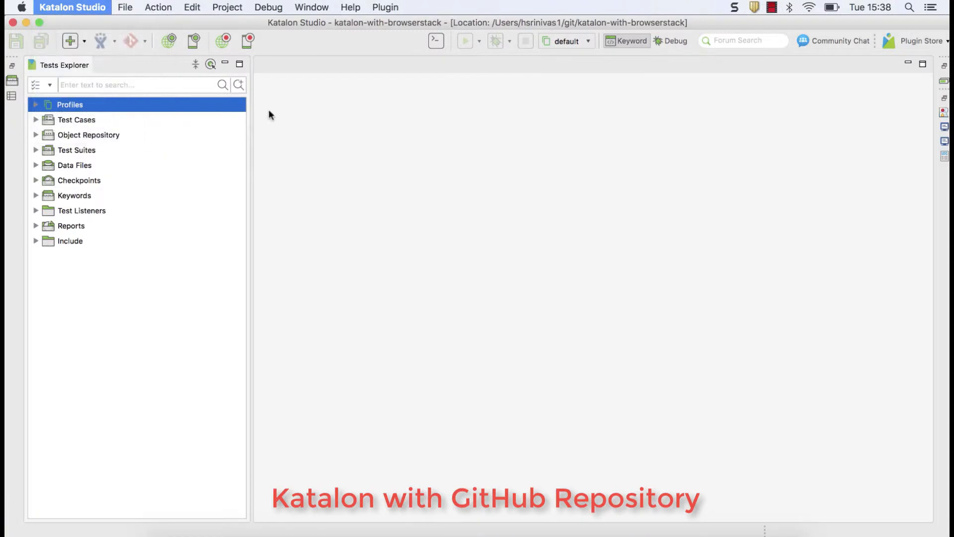
{"action": "left_click_drag", "start_coordinate": [399, 187], "coordinate": [425, 125]}
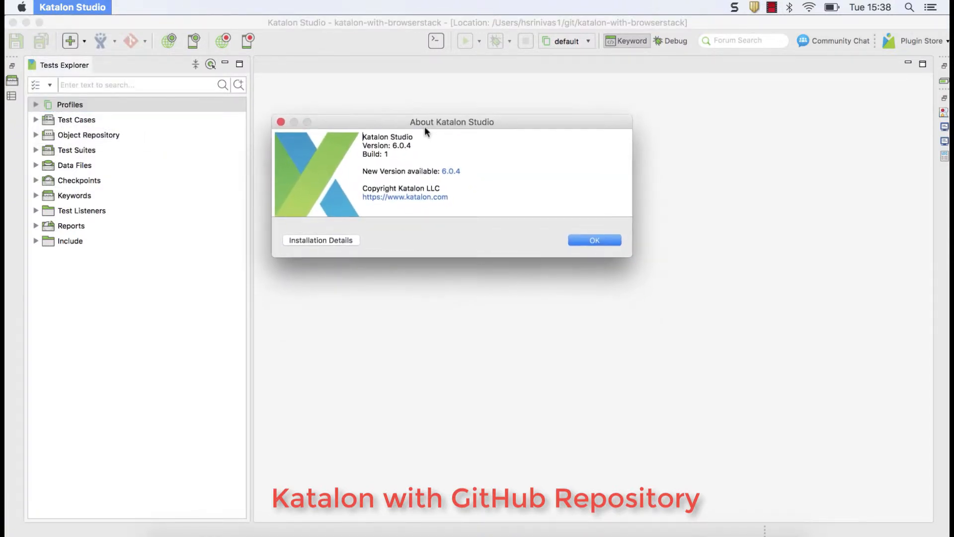
{"action": "left_click", "coordinate": [433, 154]}
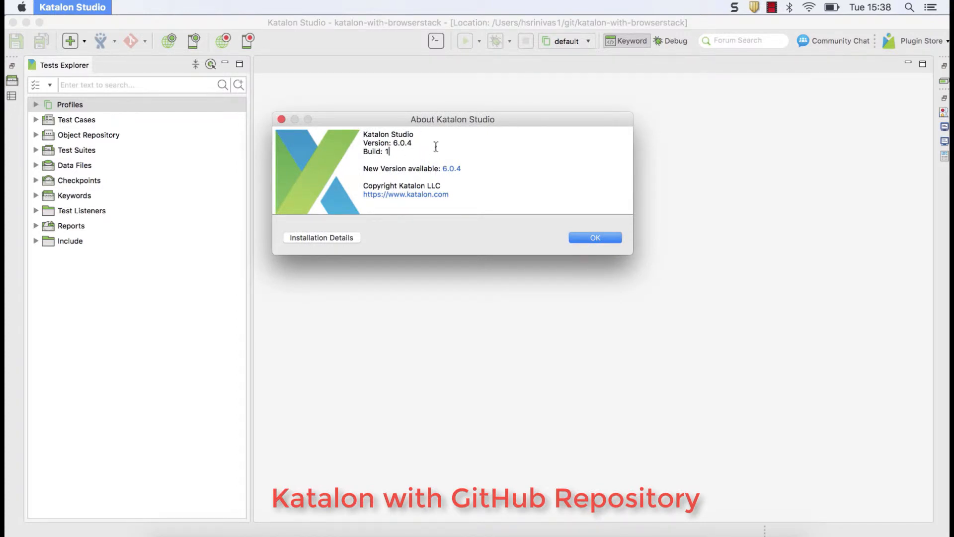
{"action": "left_click_drag", "start_coordinate": [444, 120], "coordinate": [474, 121]}
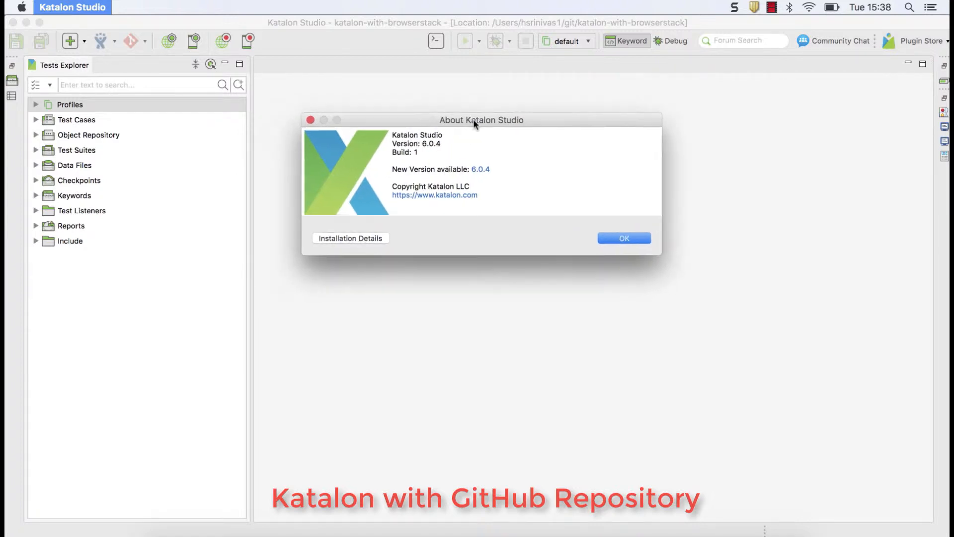
{"action": "left_click", "coordinate": [633, 239]}
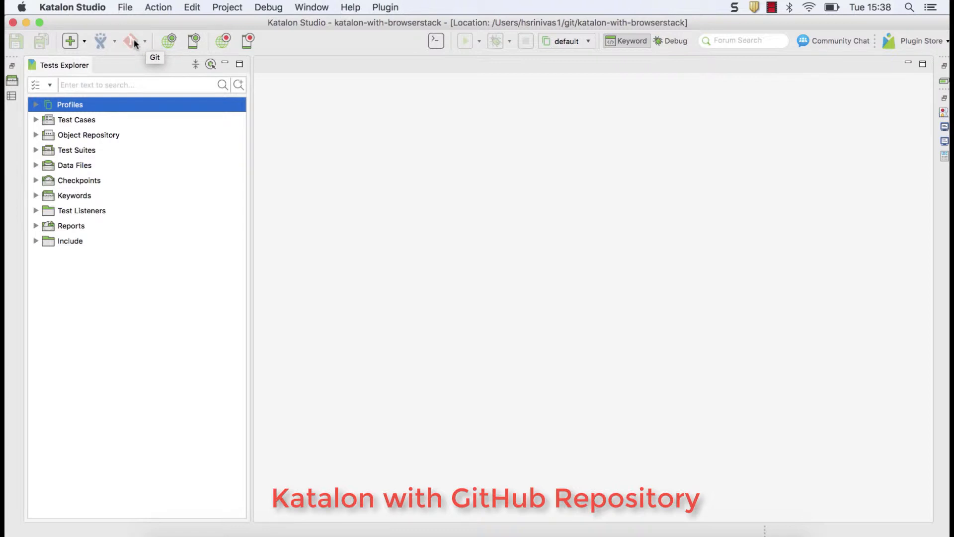
Tick Enable Git Integration under Katalon > Git in Preferences and save with OK
{"action": "left_click", "coordinate": [77, 7]}
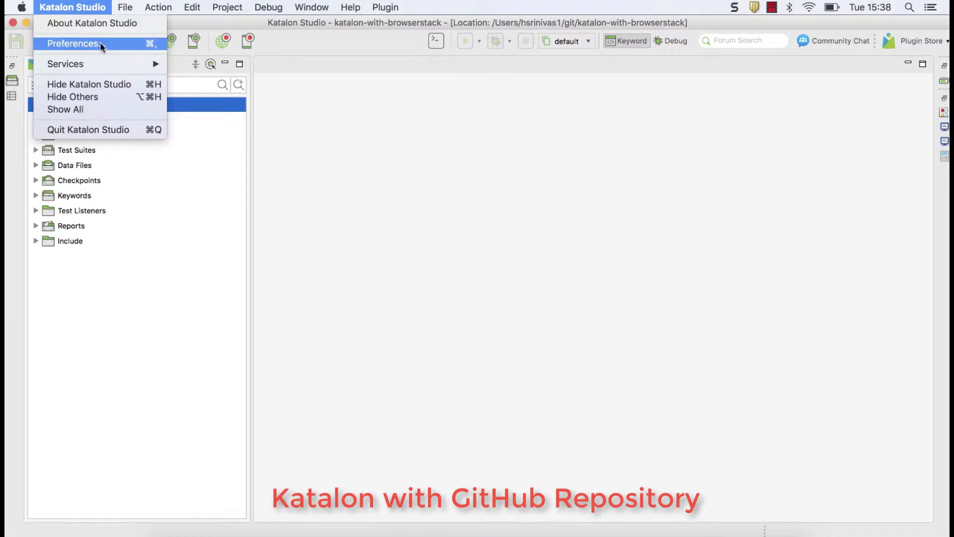
{"action": "left_click", "coordinate": [318, 71]}
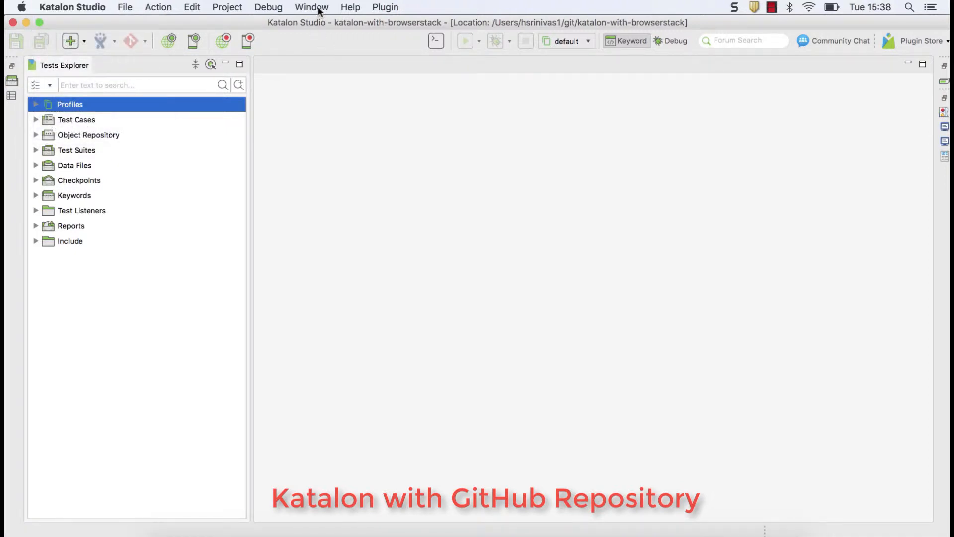
{"action": "left_click", "coordinate": [320, 9]}
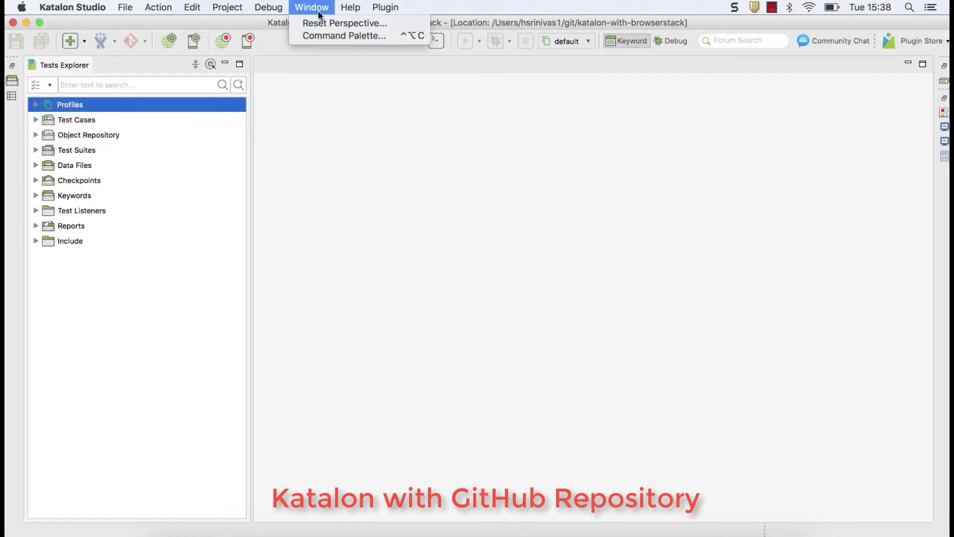
{"action": "left_click", "coordinate": [324, 50]}
{"action": "left_click", "coordinate": [78, 10]}
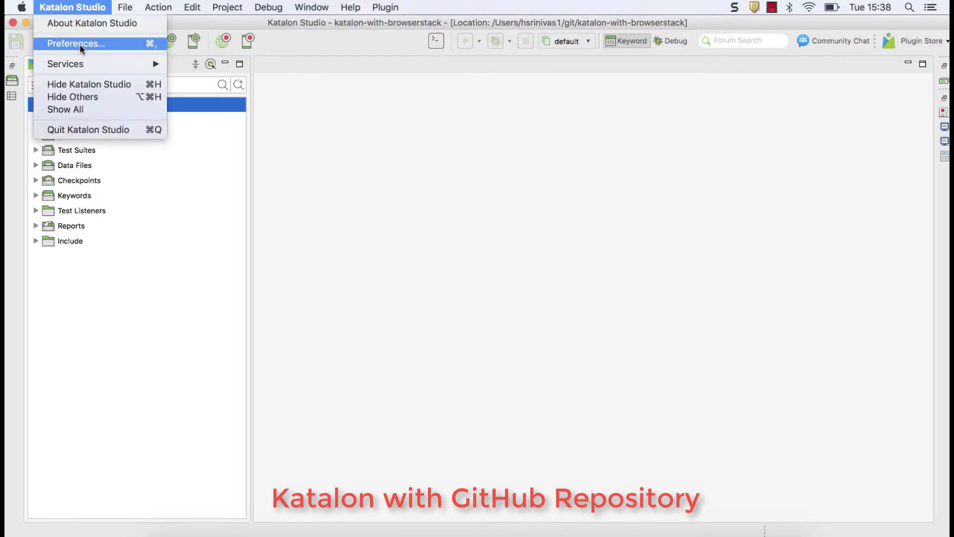
{"action": "left_click", "coordinate": [80, 44]}
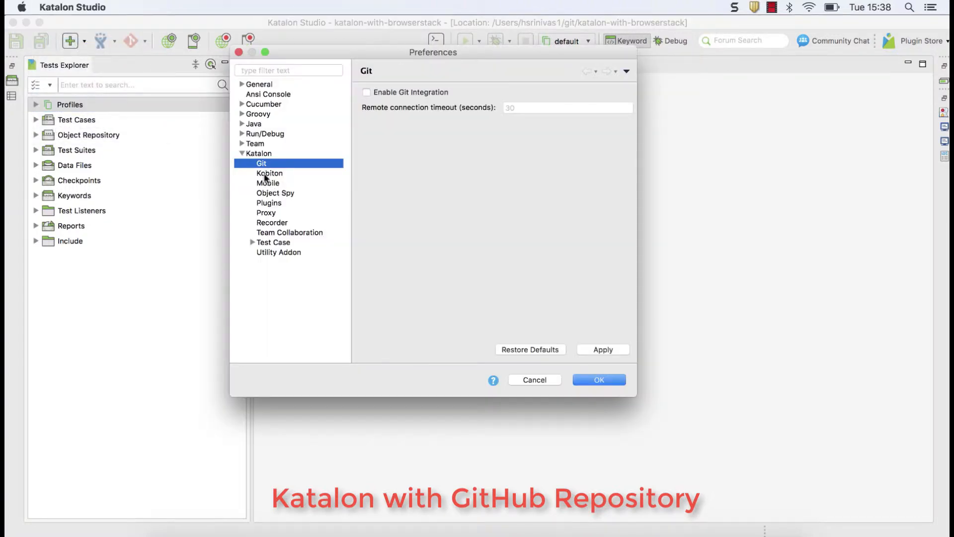
{"action": "left_click", "coordinate": [259, 154]}
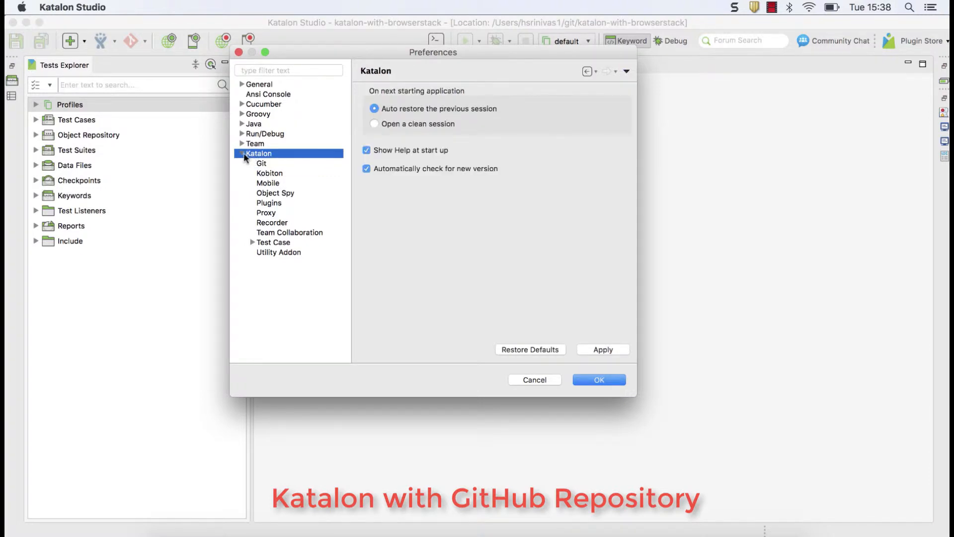
{"action": "left_click", "coordinate": [242, 154]}
{"action": "left_click", "coordinate": [262, 165]}
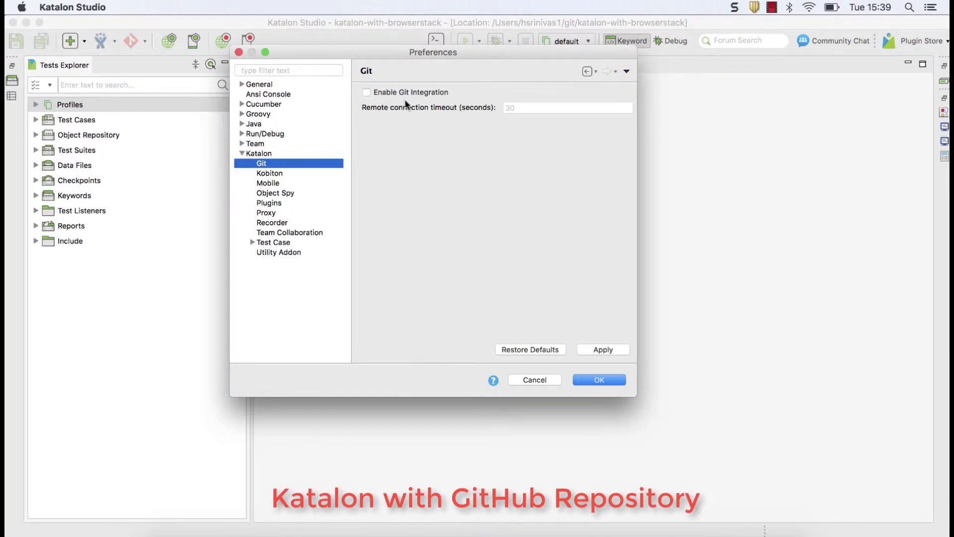
{"action": "left_click", "coordinate": [367, 92]}
{"action": "left_click", "coordinate": [601, 380]}
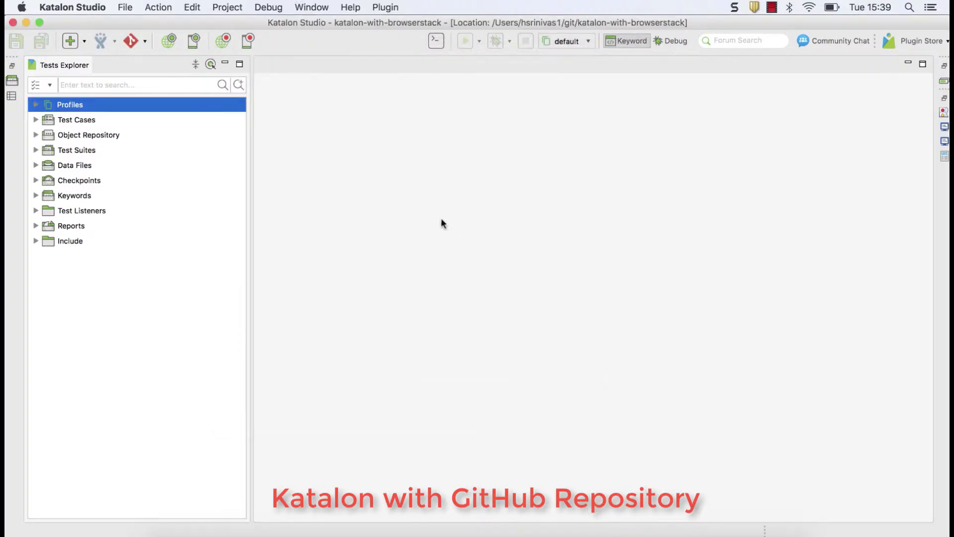
{"action": "left_click", "coordinate": [144, 41]}
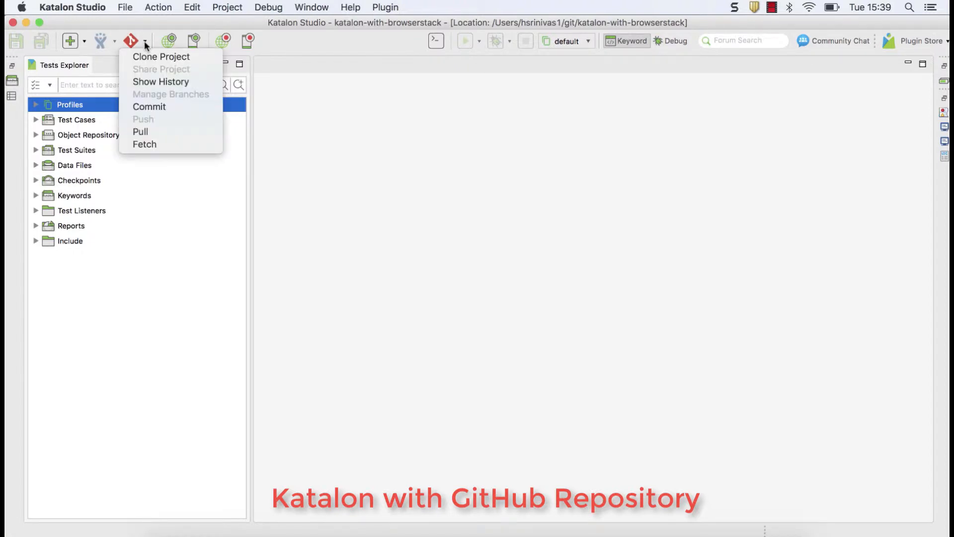
{"action": "left_click", "coordinate": [164, 81]}
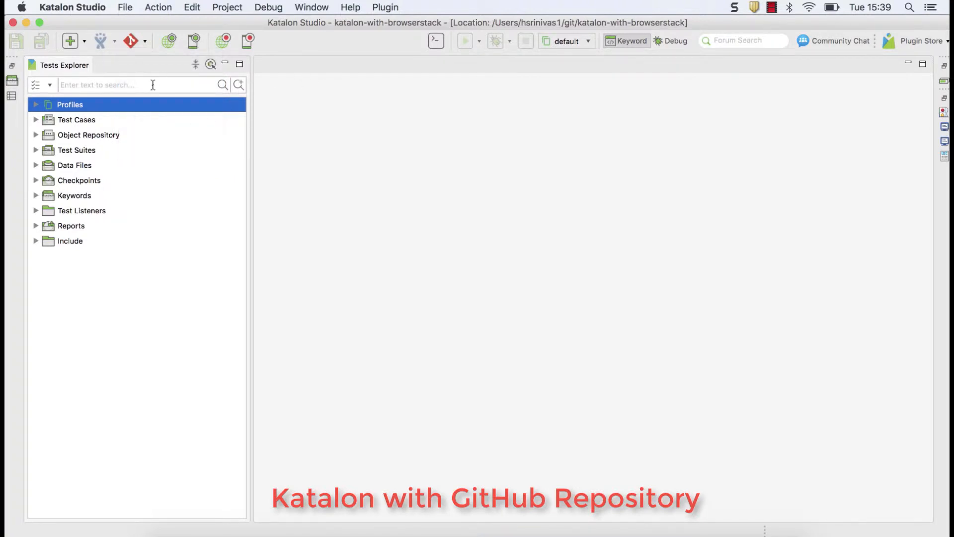
{"action": "left_click", "coordinate": [144, 40]}
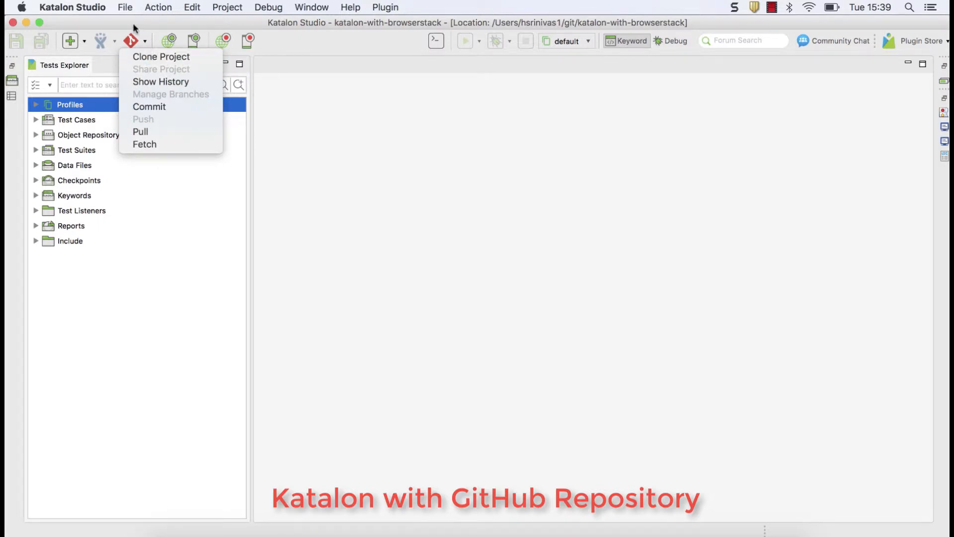
{"action": "left_click", "coordinate": [136, 29]}
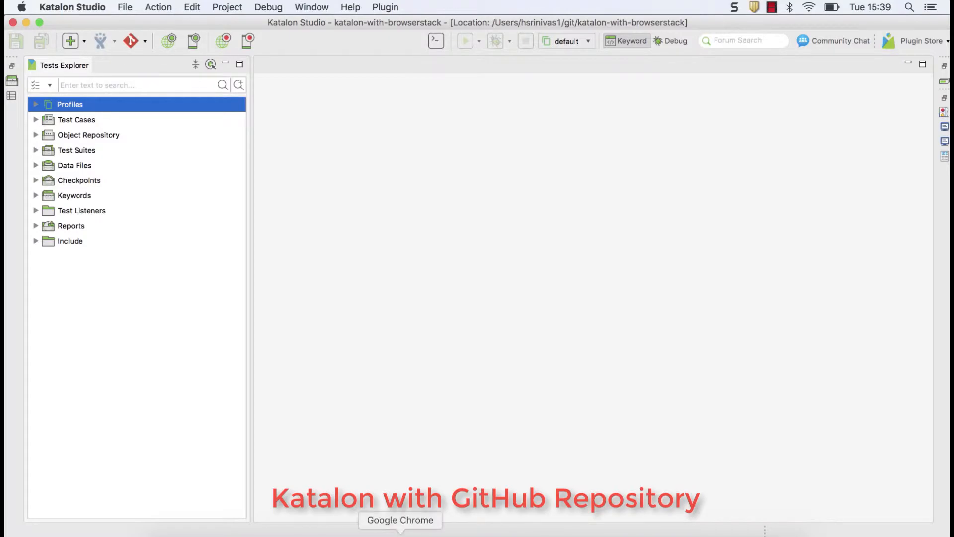
{"action": "left_click", "coordinate": [418, 508]}
Switch to Chrome and sign in to GitHub with the saved credentials
{"action": "left_click", "coordinate": [275, 55]}
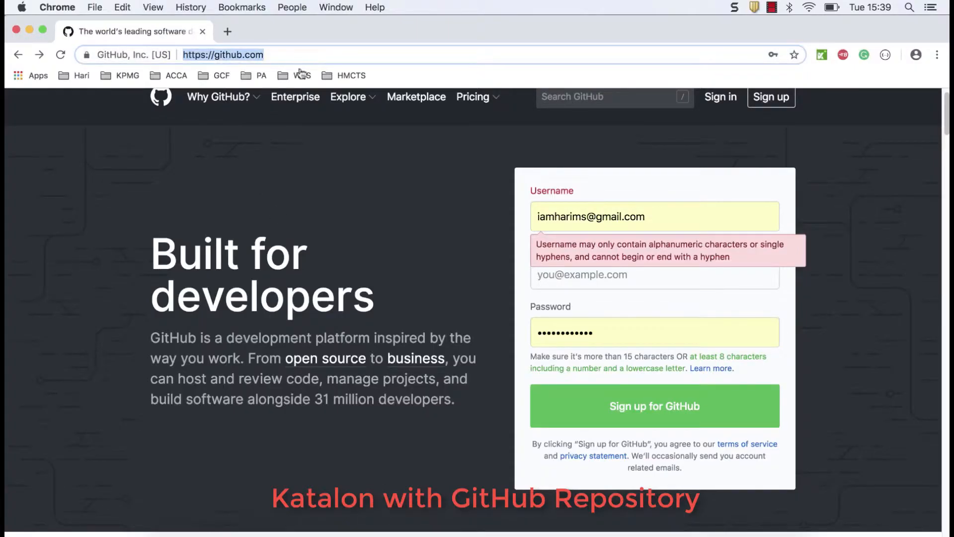
{"action": "scroll", "coordinate": [351, 175], "scroll_direction": "up", "scroll_amount": 1}
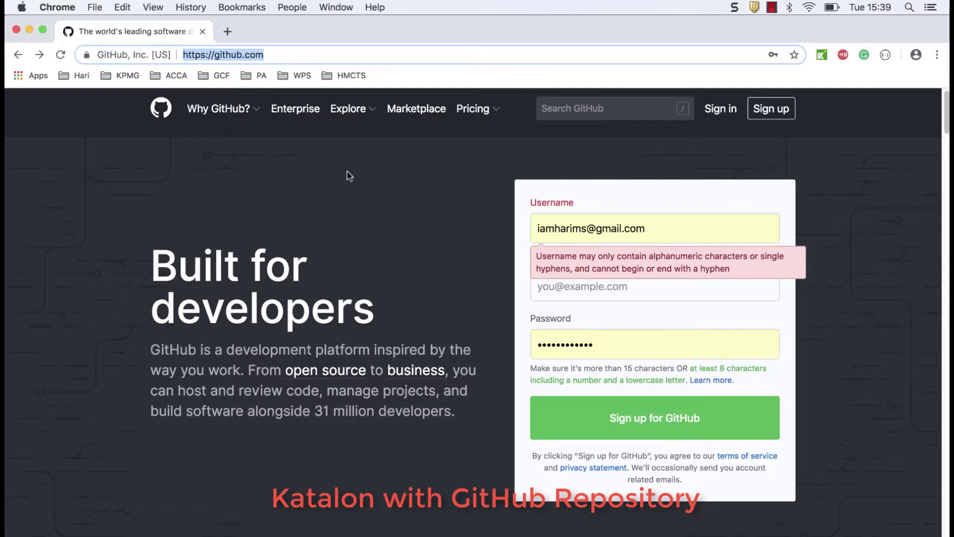
{"action": "left_click", "coordinate": [347, 172]}
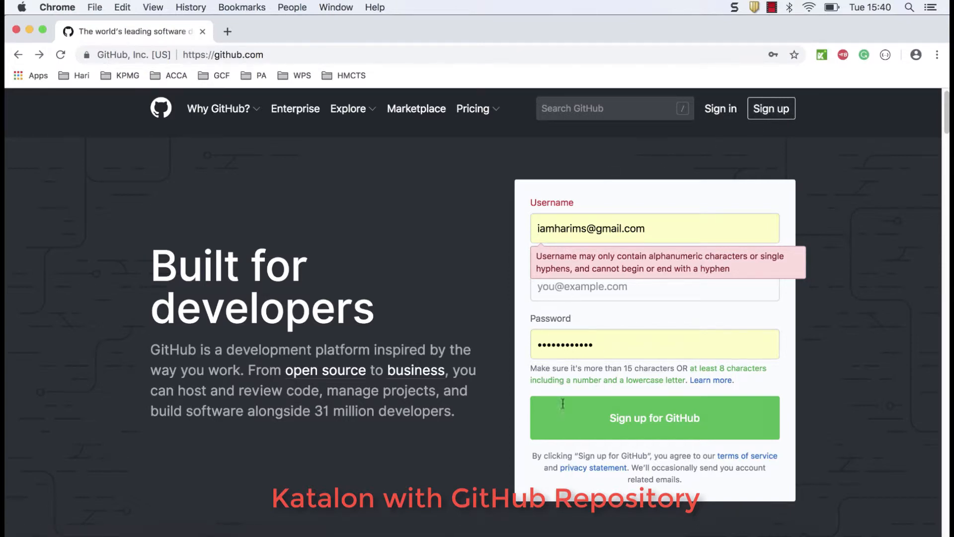
{"action": "left_click", "coordinate": [722, 119]}
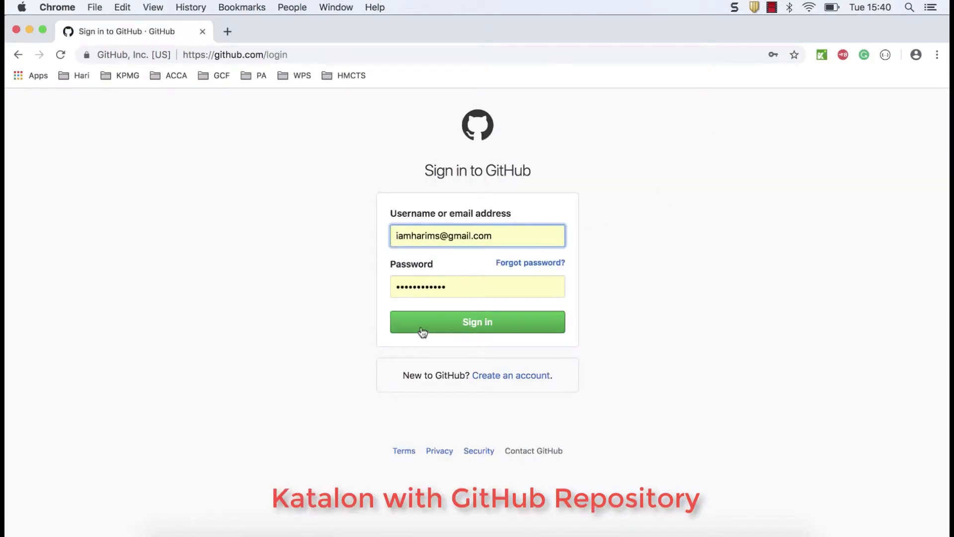
{"action": "left_click", "coordinate": [481, 321]}
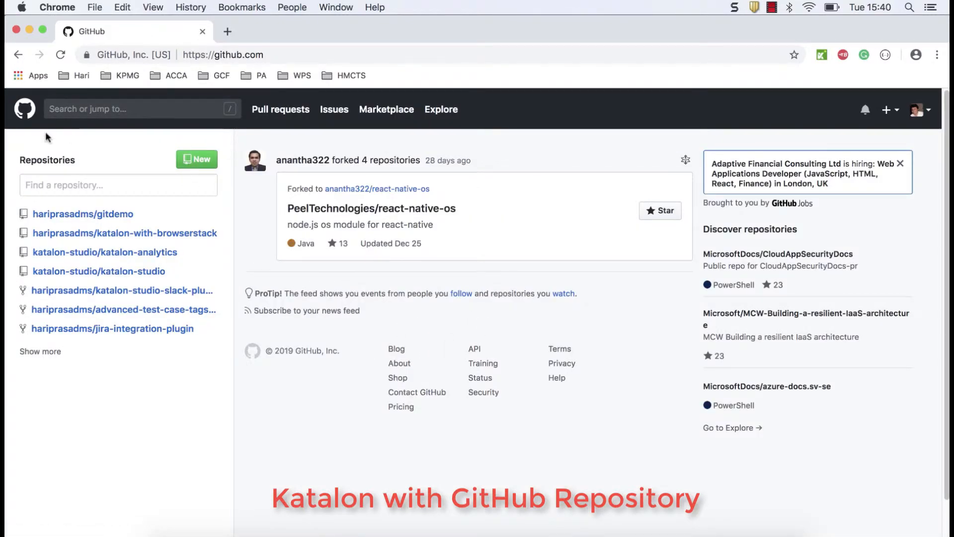
Go to the account's profile page and choose New repository from the + menu
{"action": "left_click", "coordinate": [912, 113]}
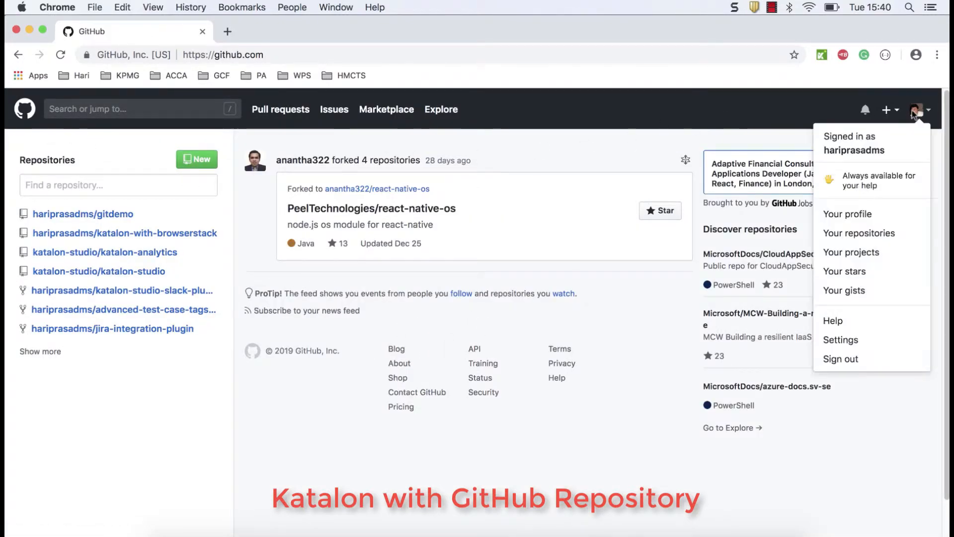
{"action": "left_click", "coordinate": [859, 145]}
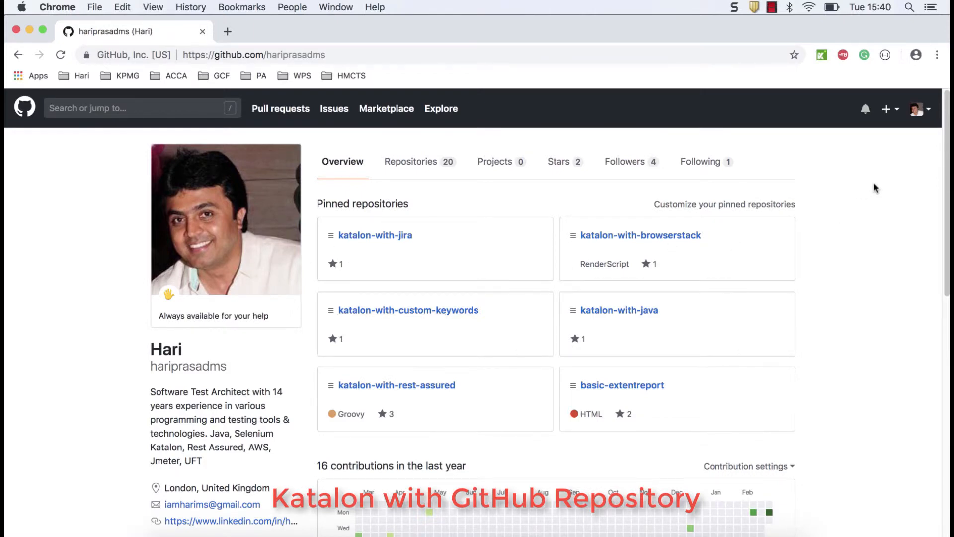
{"action": "left_click", "coordinate": [891, 110]}
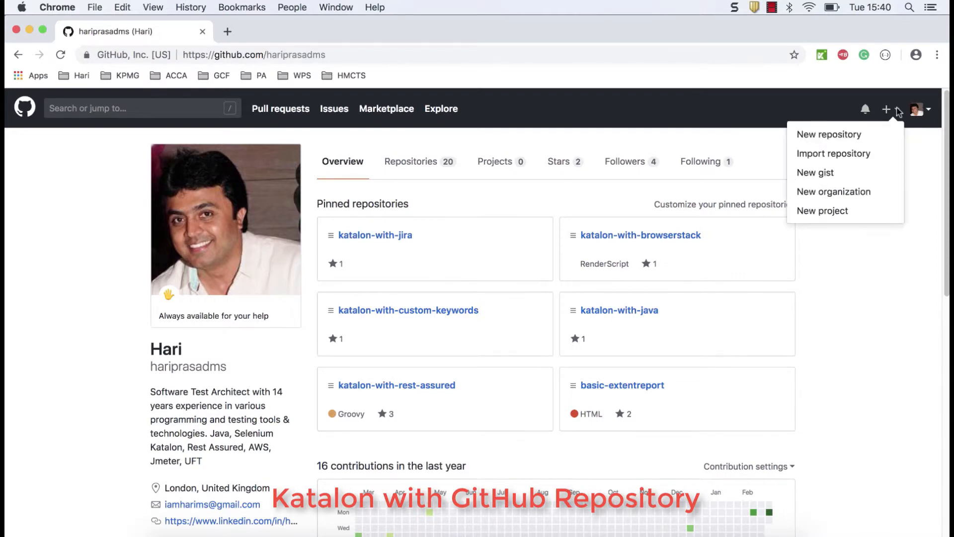
{"action": "left_click", "coordinate": [846, 140]}
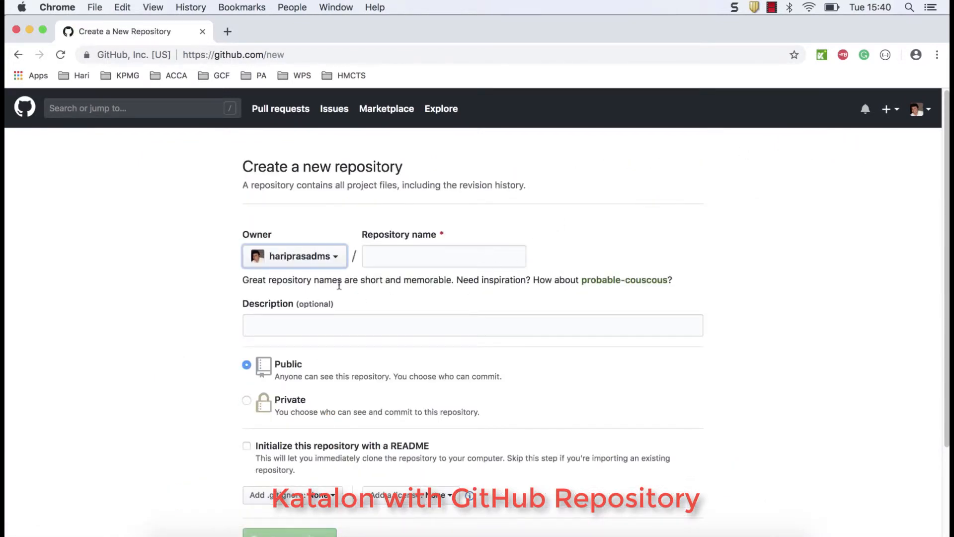
Name the public repository katalon-git-demo, described 'katalon-git-demo for learning Katalon and Git integration'
{"action": "left_click", "coordinate": [395, 252]}
{"action": "type", "text": "kata"}
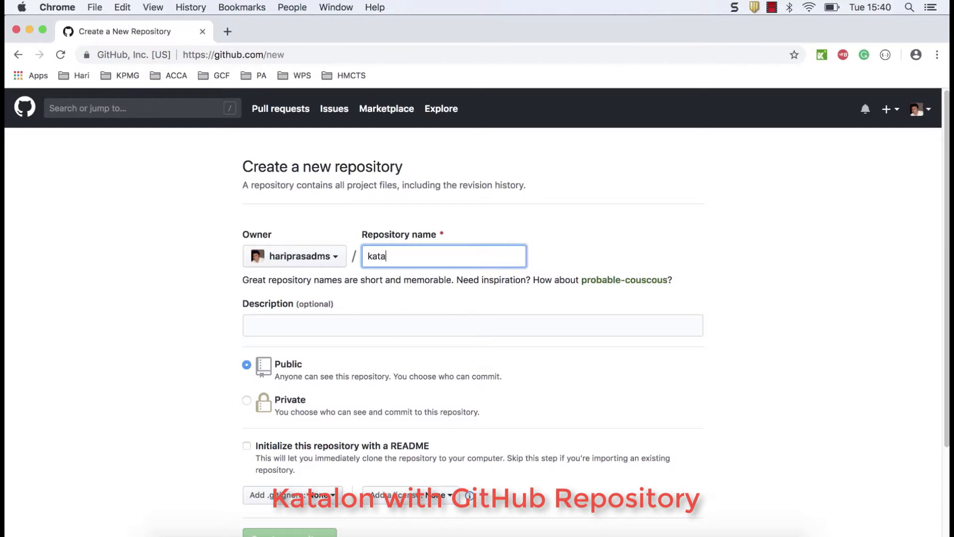
{"action": "type", "text": "lon-gi"}
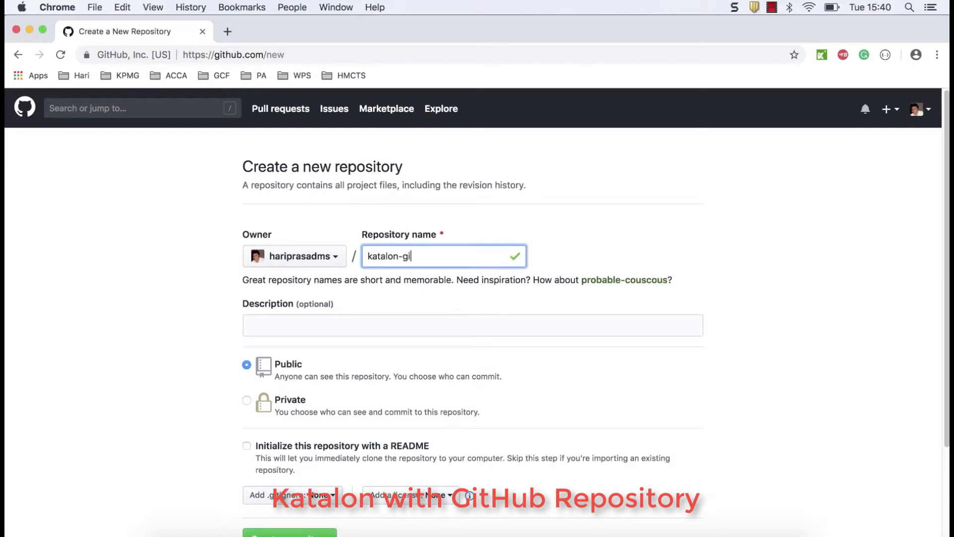
{"action": "type", "text": "t-demo"}
{"action": "left_click", "coordinate": [399, 320]}
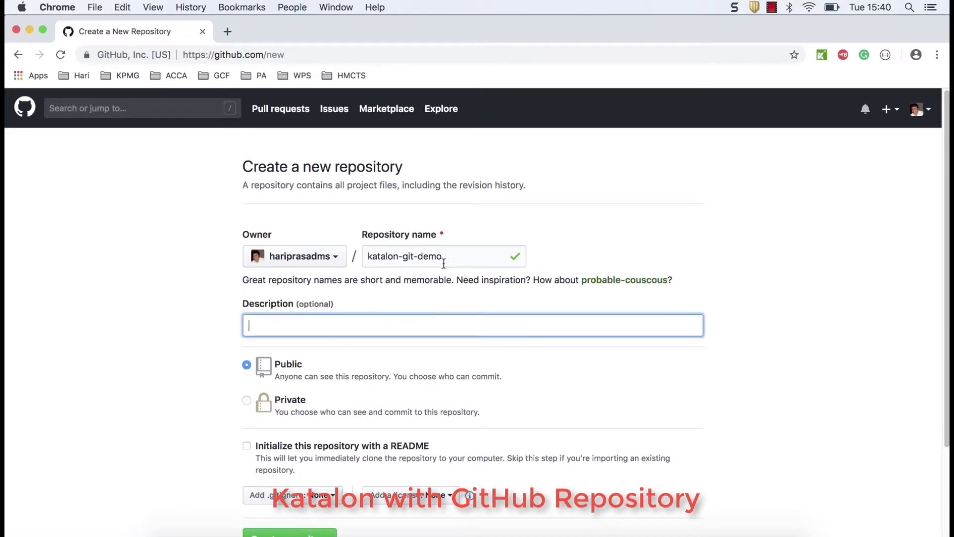
{"action": "left_click_drag", "start_coordinate": [450, 256], "coordinate": [358, 255]}
{"action": "key", "text": "super+c"}
{"action": "left_click", "coordinate": [390, 319]}
{"action": "key", "text": "super+v"}
{"action": "type", "text": "for"}
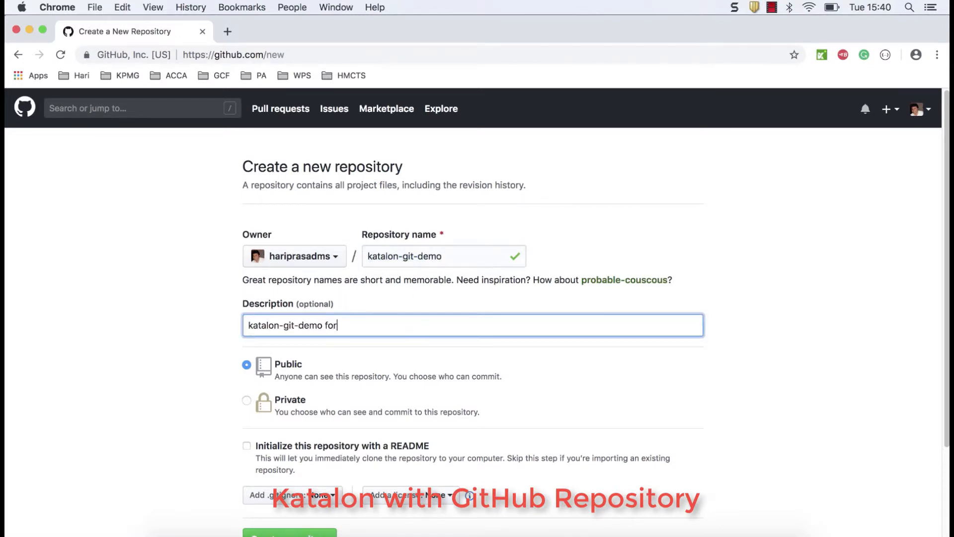
{"action": "type", "text": " learning Ka"}
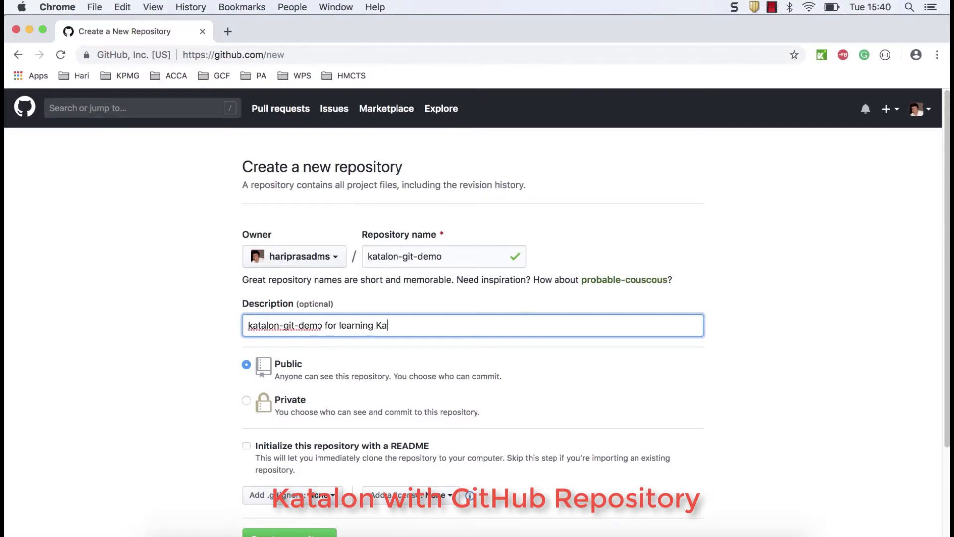
{"action": "type", "text": "talon and Git integration"}
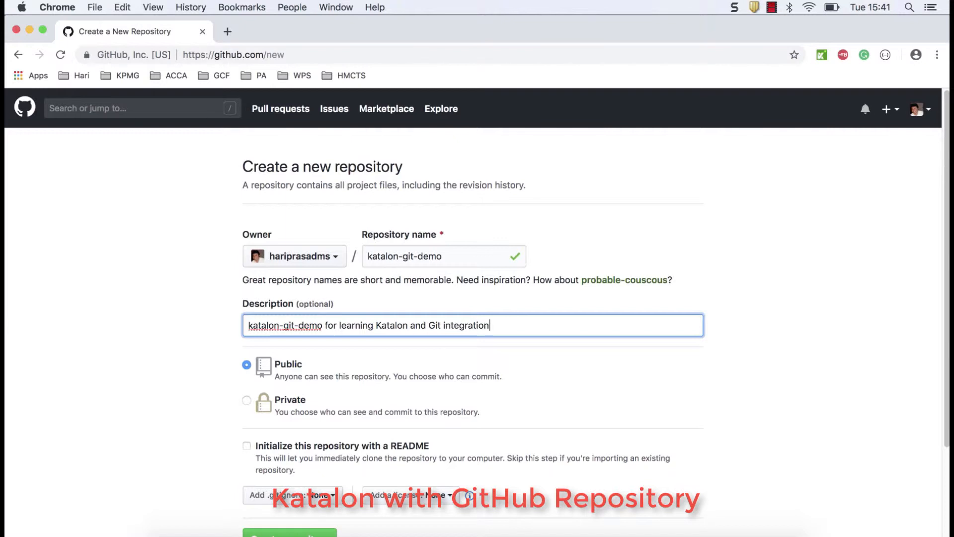
{"action": "left_click", "coordinate": [184, 362]}
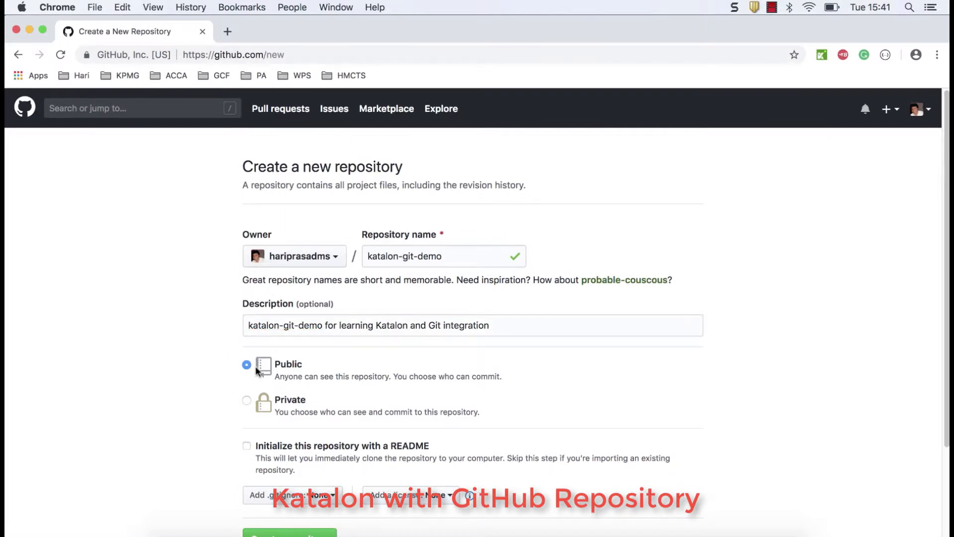
{"action": "scroll", "coordinate": [307, 367], "scroll_direction": "down", "scroll_amount": 3}
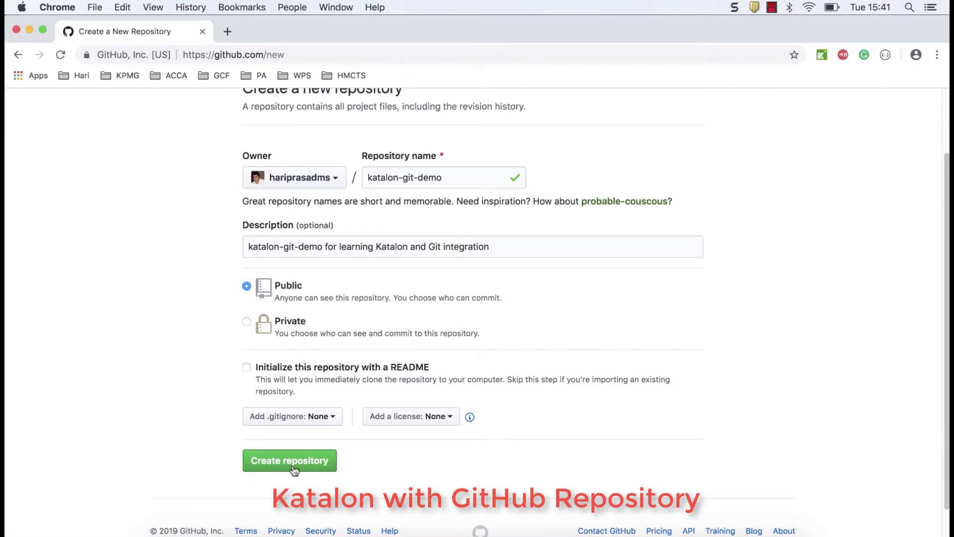
Create the katalon-git-demo repository and copy its HTTPS clone URL for Katalon Studio
{"action": "left_click", "coordinate": [295, 466]}
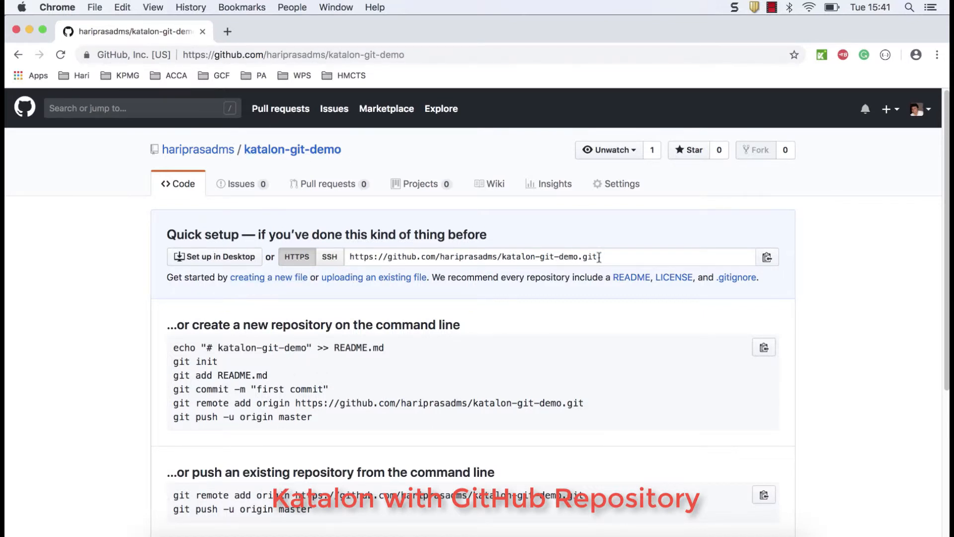
{"action": "left_click_drag", "start_coordinate": [610, 257], "coordinate": [344, 257]}
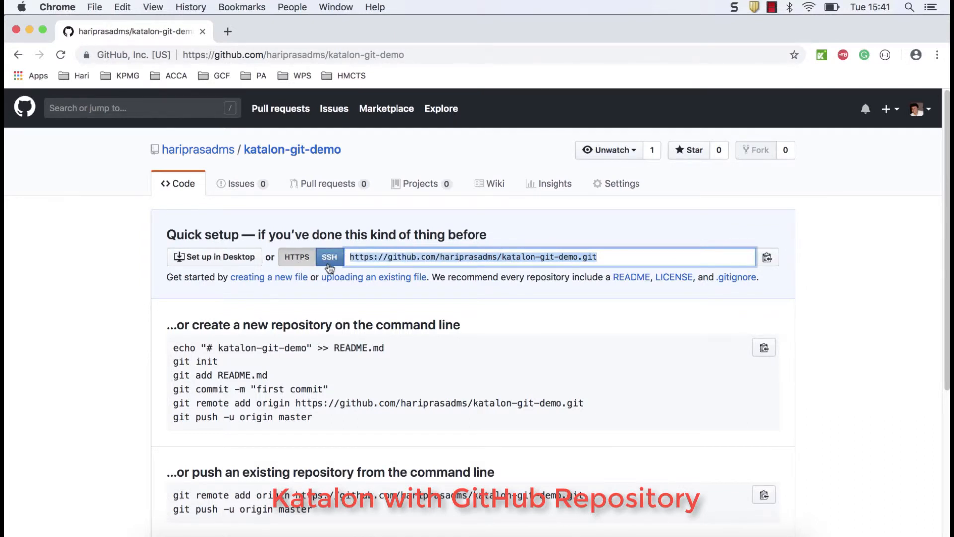
{"action": "left_click", "coordinate": [767, 258]}
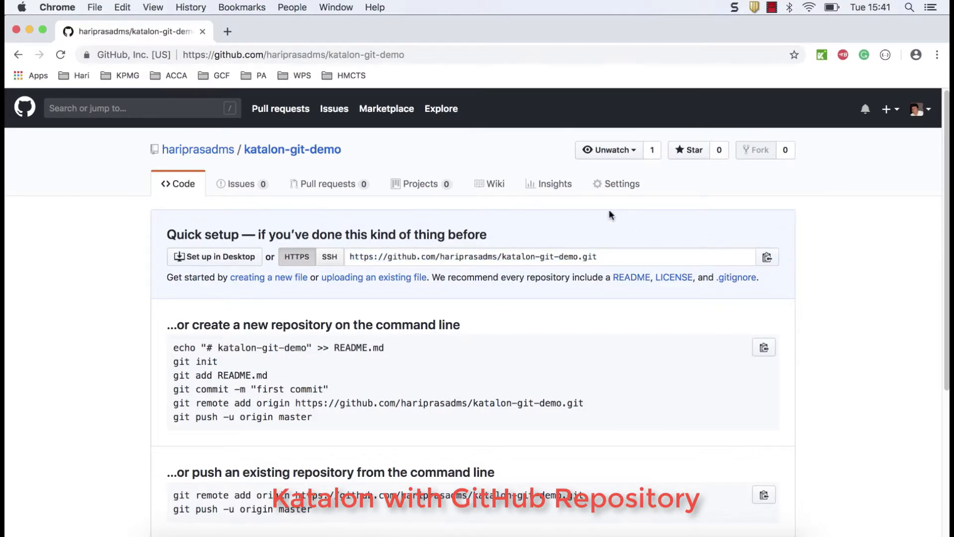
{"action": "left_click", "coordinate": [669, 533]}
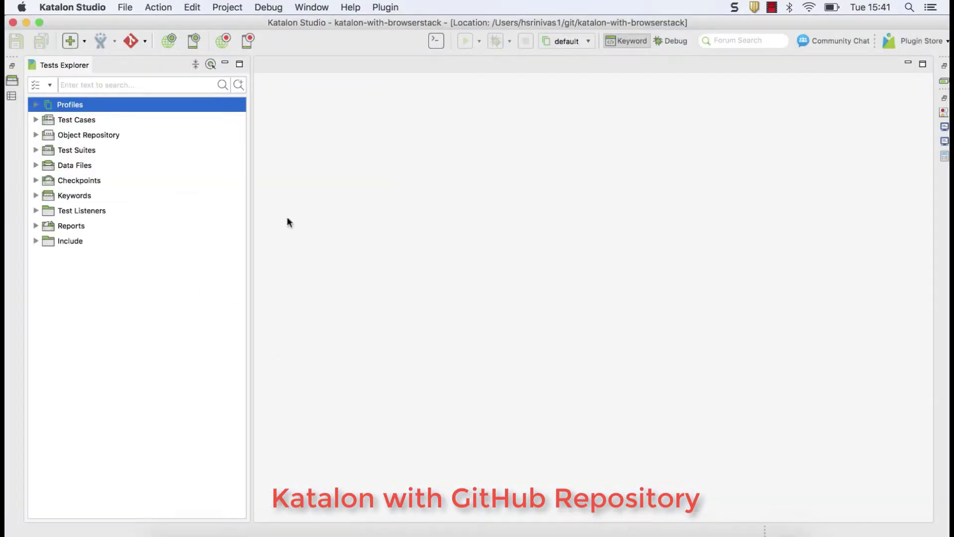
Clone the katalon-git-demo URL via Git > Clone Project, advancing past branch selection
{"action": "left_click", "coordinate": [145, 40]}
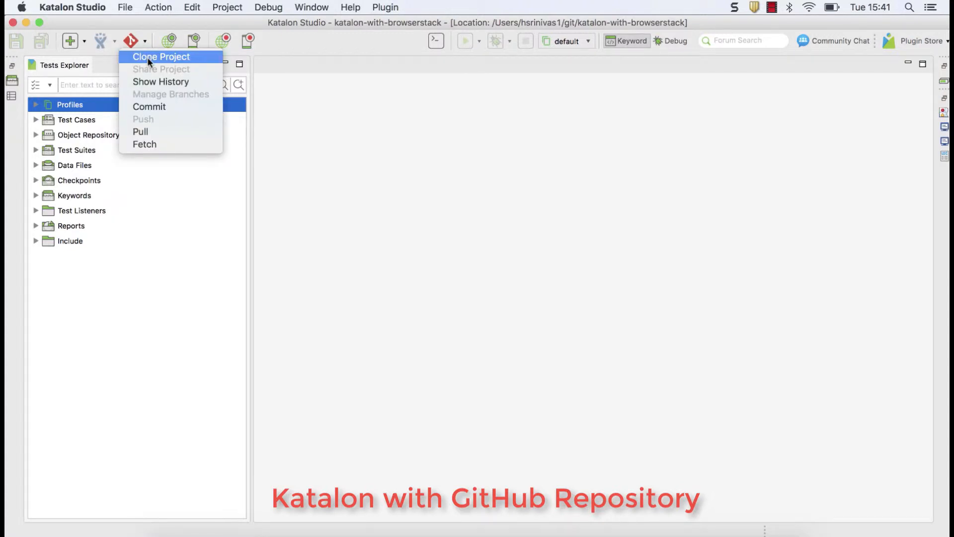
{"action": "left_click", "coordinate": [148, 59]}
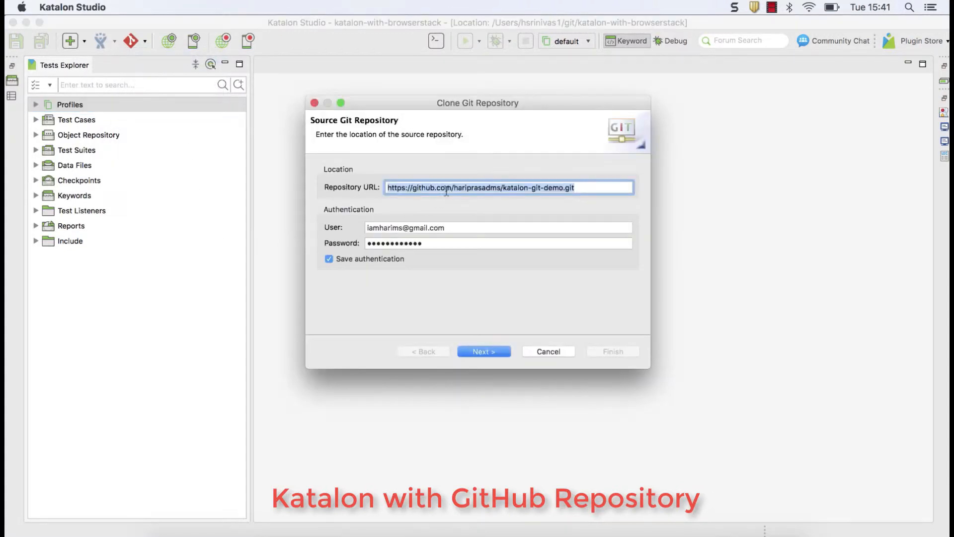
{"action": "left_click", "coordinate": [552, 191]}
{"action": "left_click_drag", "start_coordinate": [604, 187], "coordinate": [376, 189]}
{"action": "key", "text": "super+v"}
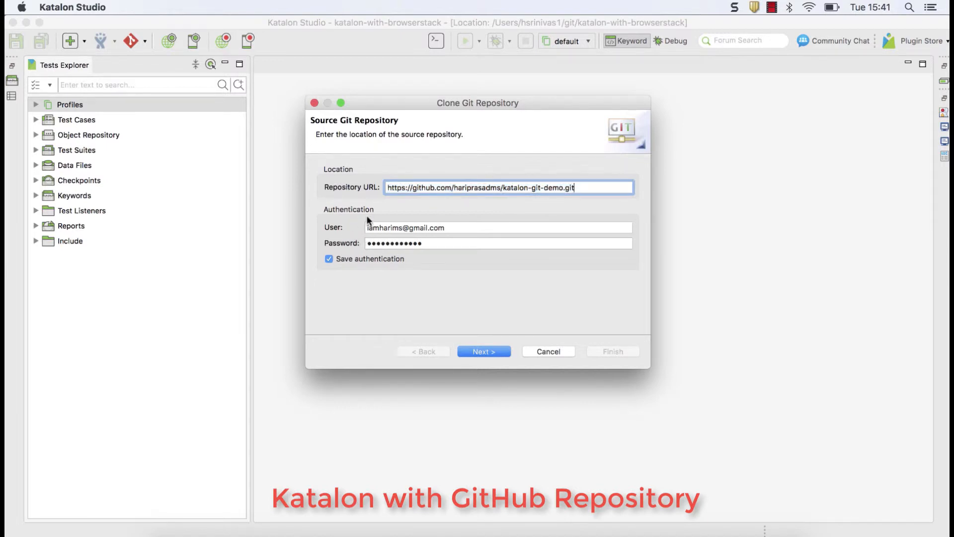
{"action": "left_click", "coordinate": [496, 352]}
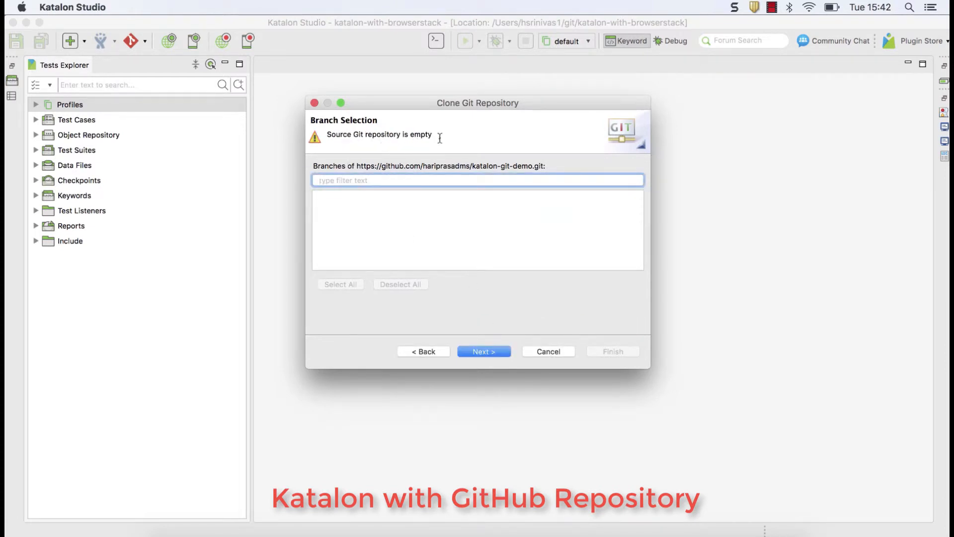
{"action": "left_click", "coordinate": [401, 533]}
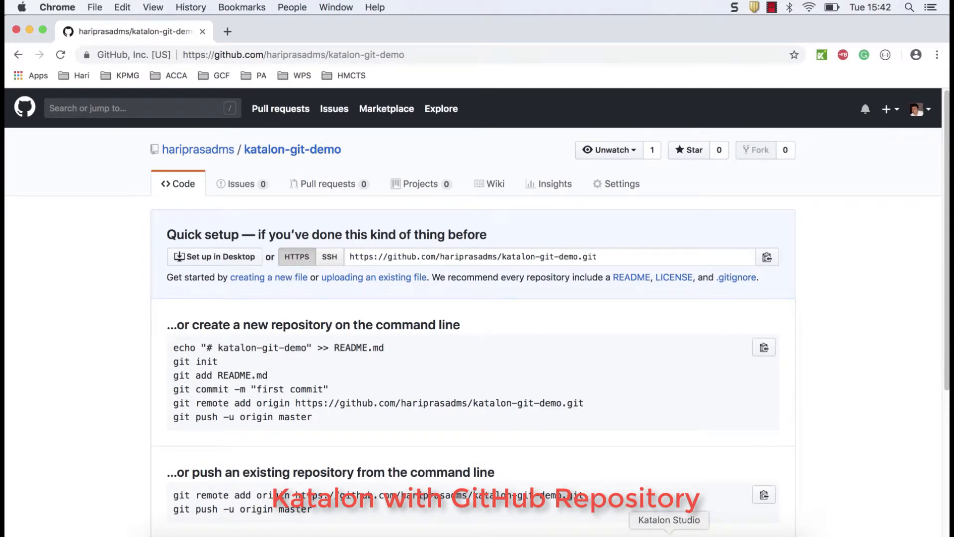
{"action": "left_click", "coordinate": [669, 532]}
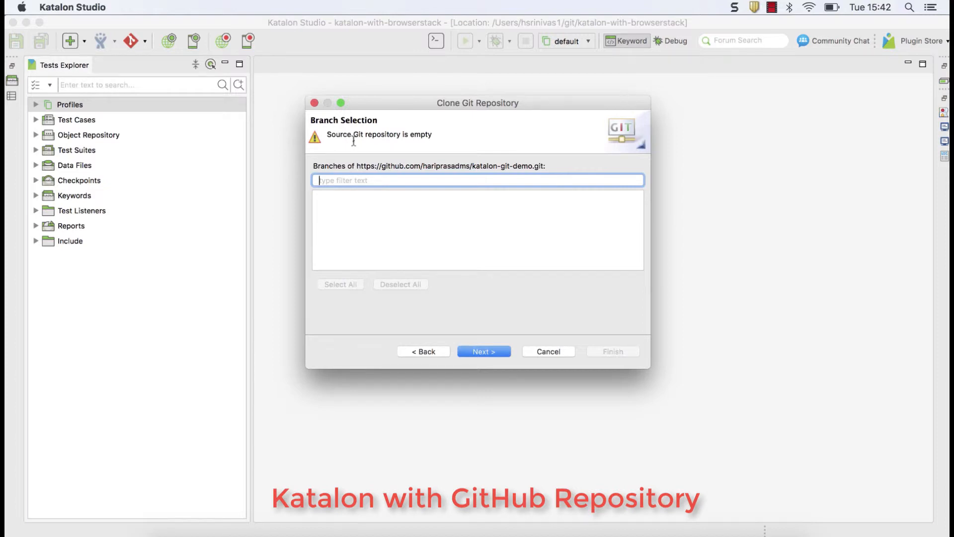
{"action": "left_click", "coordinate": [484, 352]}
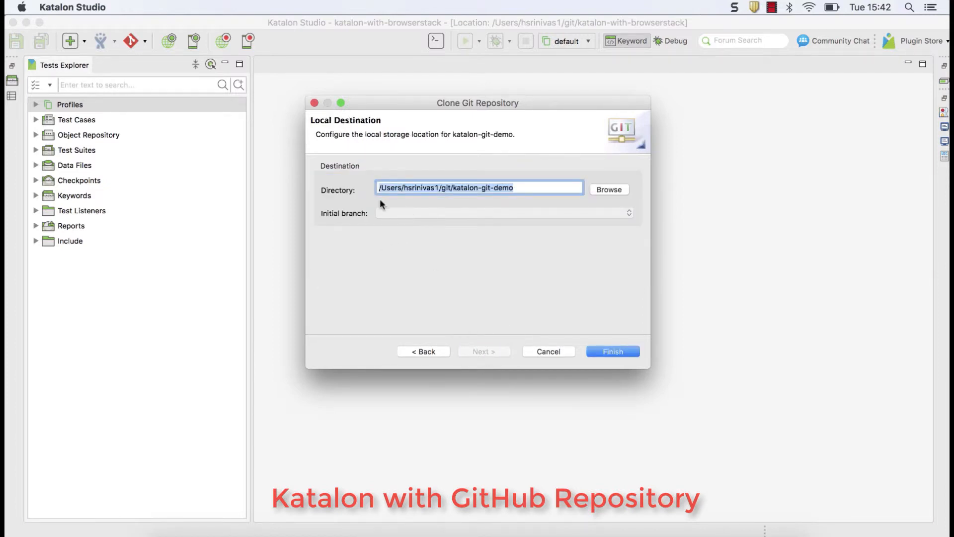
Set the clone directory to Desktop/katalon/katalon-git-demo and finish cloning
{"action": "left_click", "coordinate": [606, 190]}
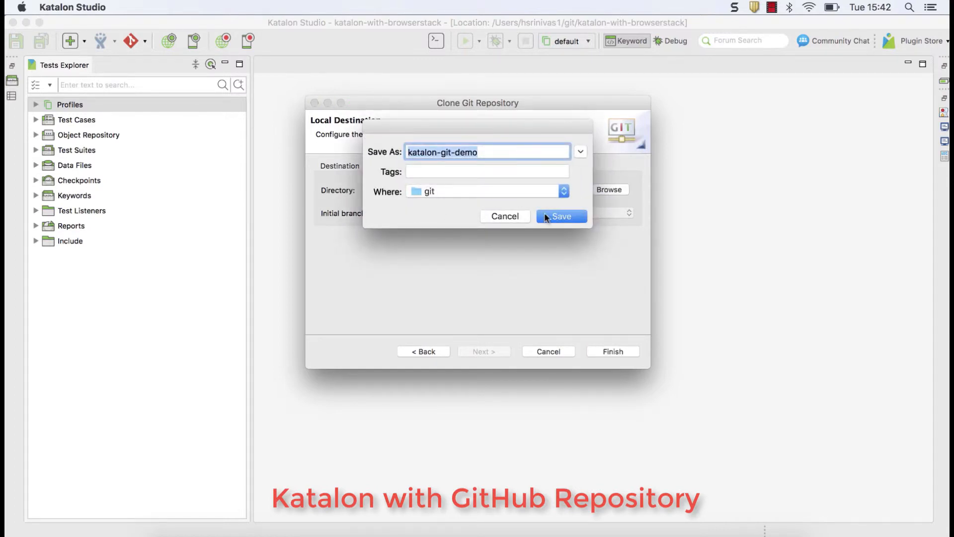
{"action": "left_click", "coordinate": [540, 216]}
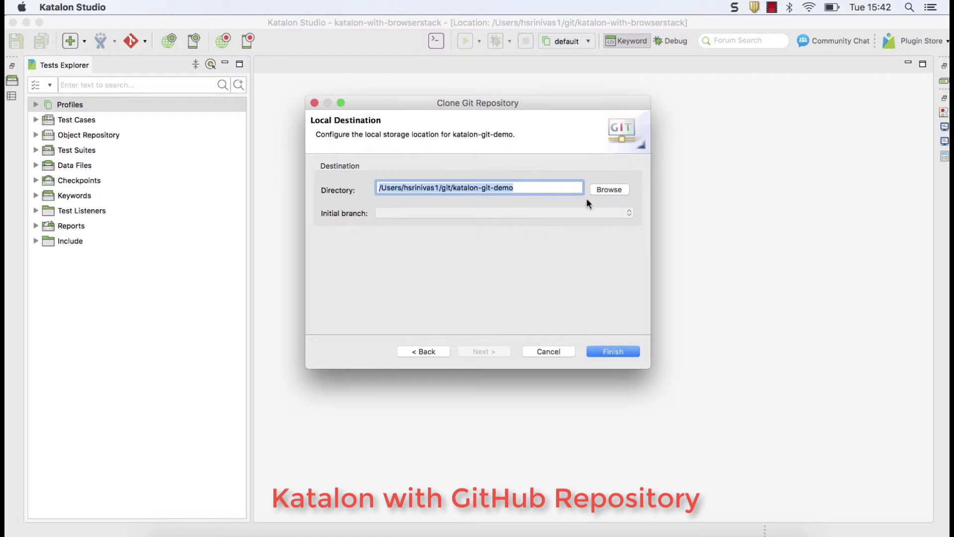
{"action": "left_click", "coordinate": [592, 192]}
{"action": "left_click", "coordinate": [562, 194]}
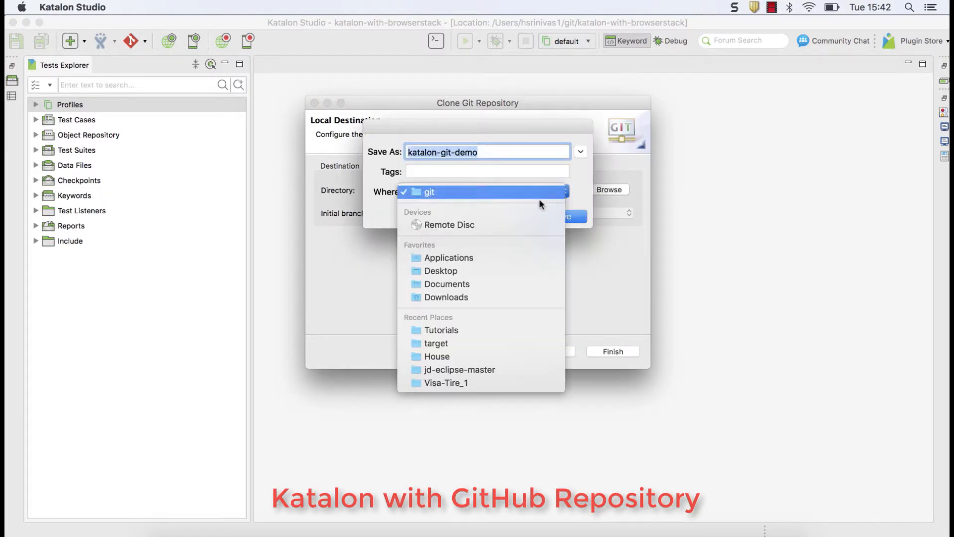
{"action": "left_click", "coordinate": [451, 271]}
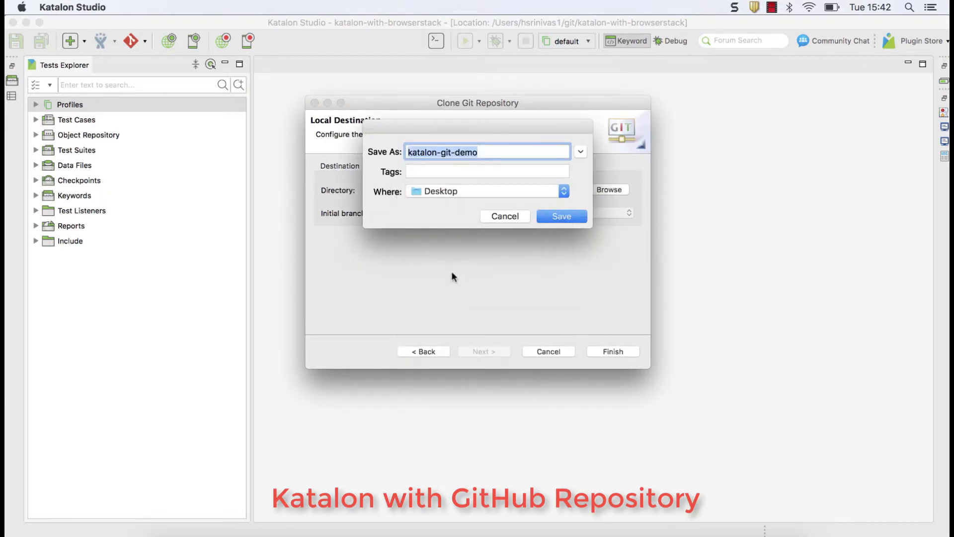
{"action": "left_click", "coordinate": [551, 216]}
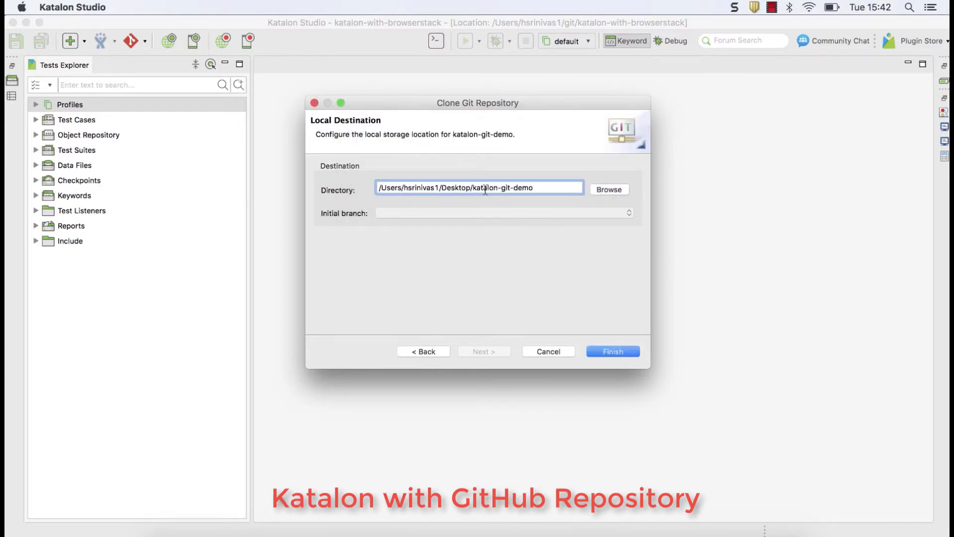
{"action": "type", "text": "katalon/katalon"}
{"action": "left_click_drag", "start_coordinate": [565, 188], "coordinate": [376, 187]}
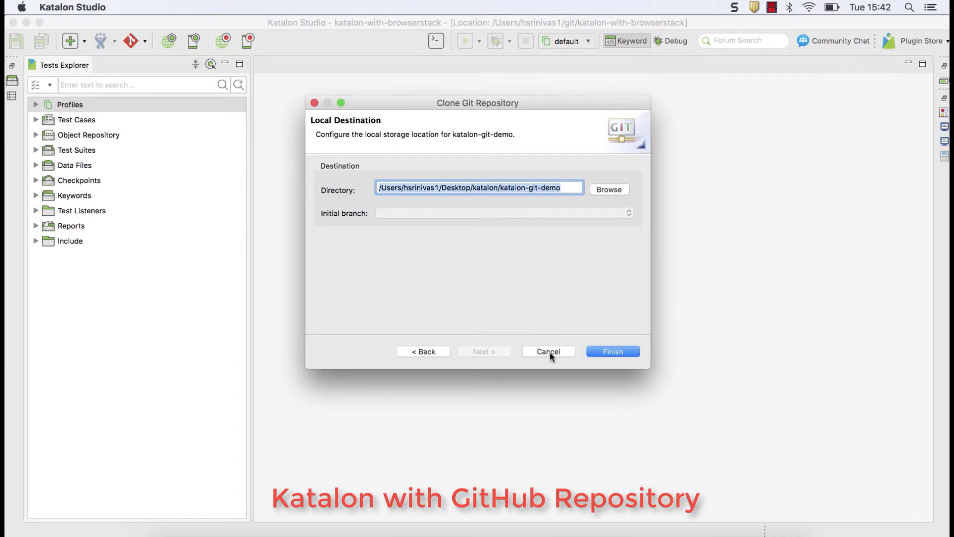
{"action": "left_click", "coordinate": [599, 351]}
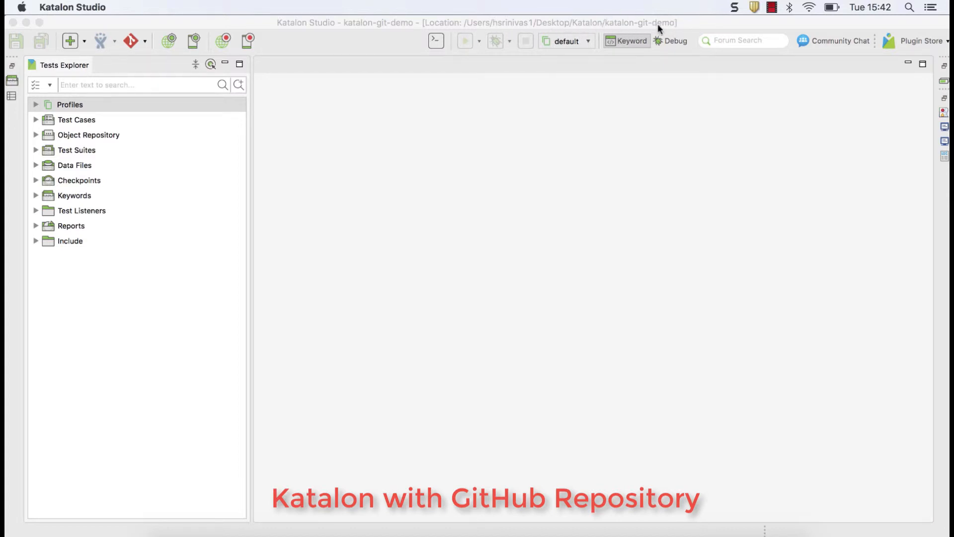
{"action": "left_click", "coordinate": [507, 130]}
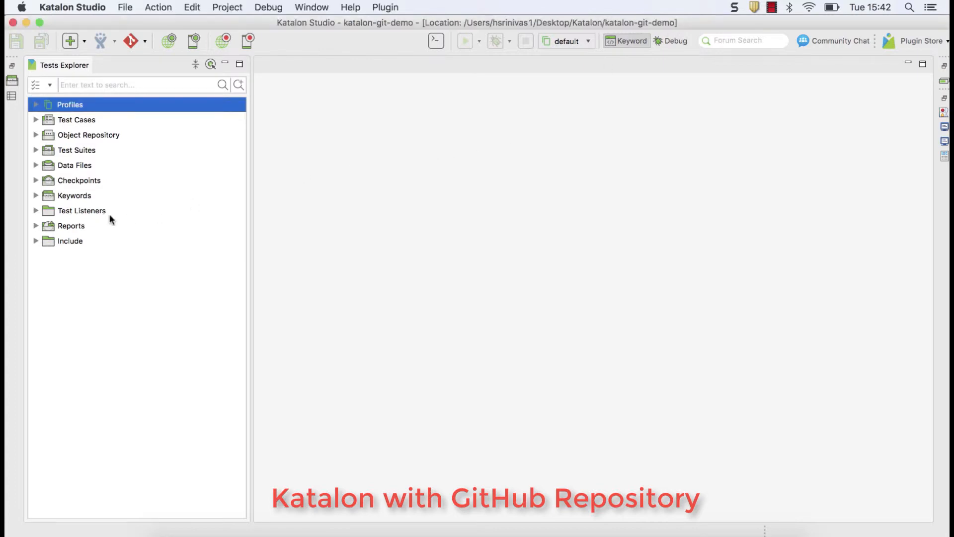
{"action": "left_click", "coordinate": [35, 119]}
{"action": "left_click", "coordinate": [35, 135]}
{"action": "left_click", "coordinate": [36, 150]}
{"action": "left_click", "coordinate": [37, 165]}
{"action": "left_click", "coordinate": [37, 181]}
{"action": "left_click", "coordinate": [36, 196]}
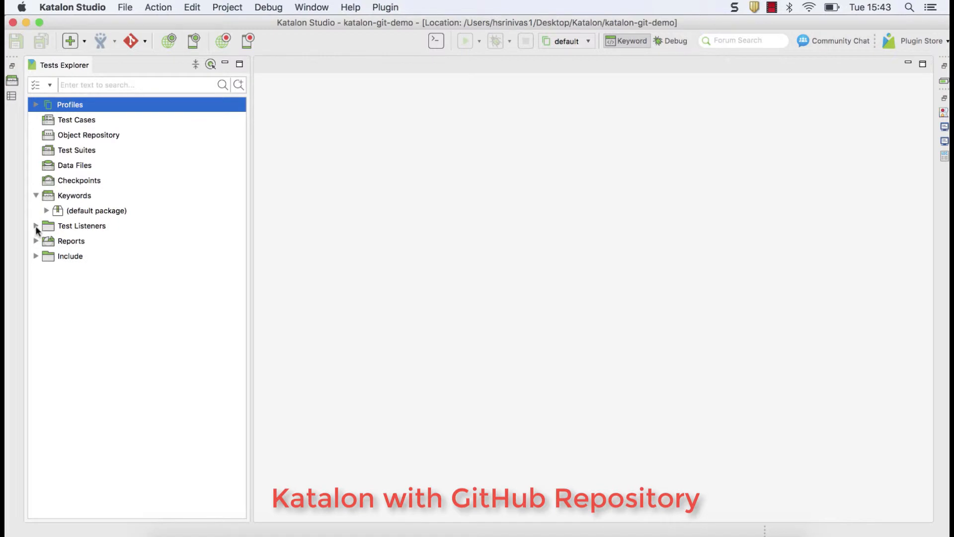
{"action": "left_click", "coordinate": [36, 226]}
{"action": "left_click", "coordinate": [36, 241]}
{"action": "left_click", "coordinate": [35, 255]}
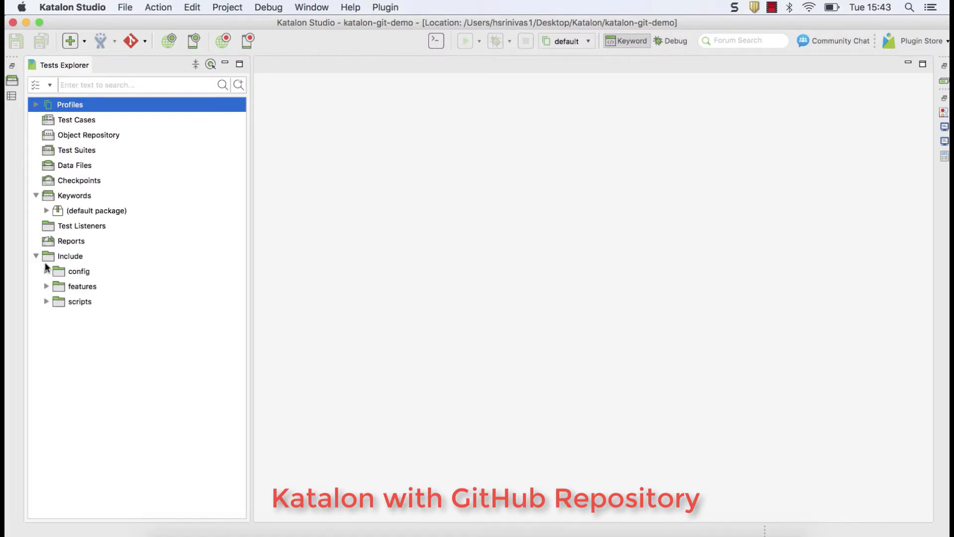
{"action": "left_click", "coordinate": [36, 256]}
{"action": "left_click", "coordinate": [145, 43]}
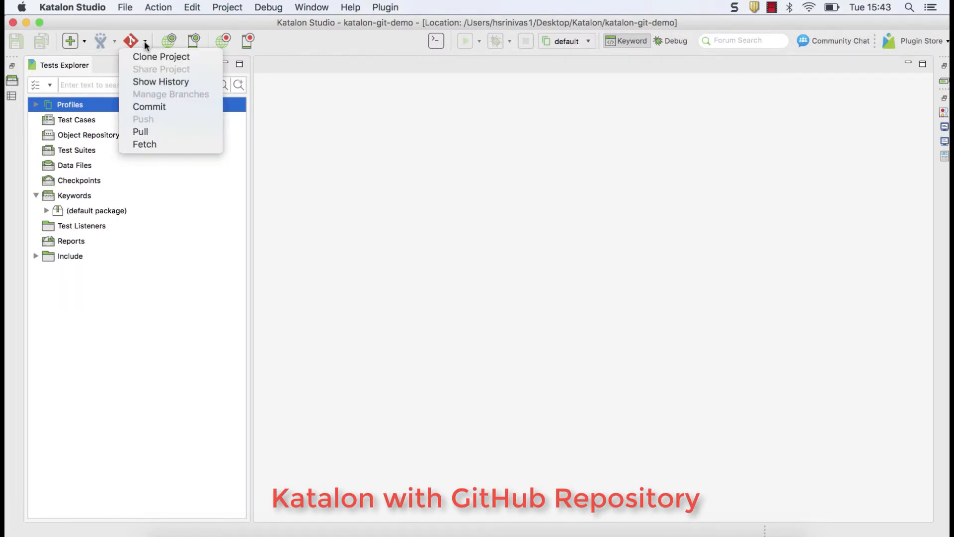
{"action": "left_click", "coordinate": [317, 64]}
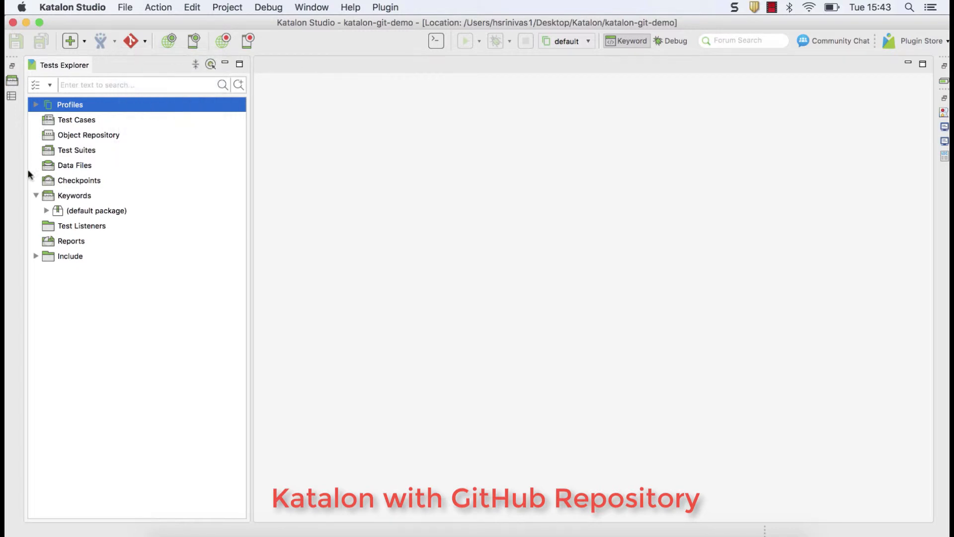
{"action": "left_click", "coordinate": [36, 196]}
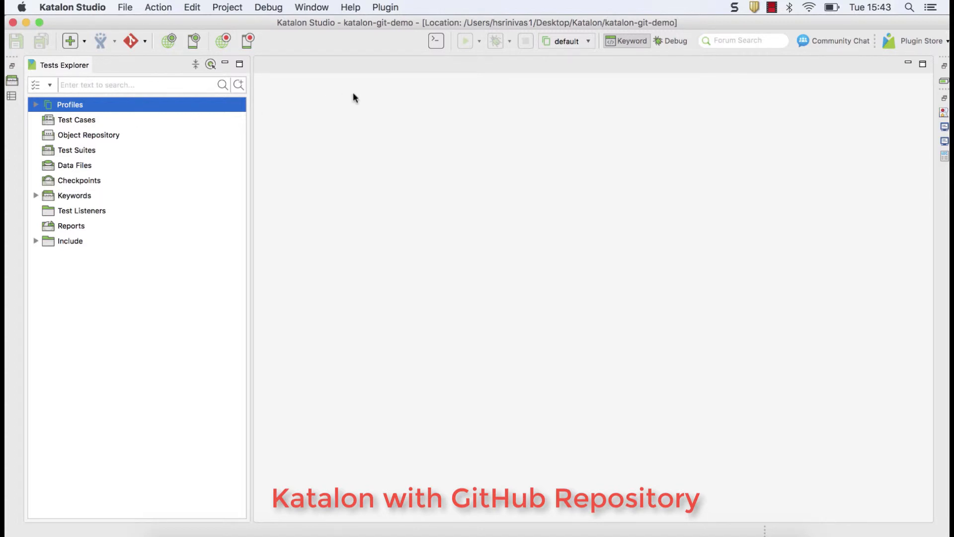
{"action": "left_click", "coordinate": [144, 41]}
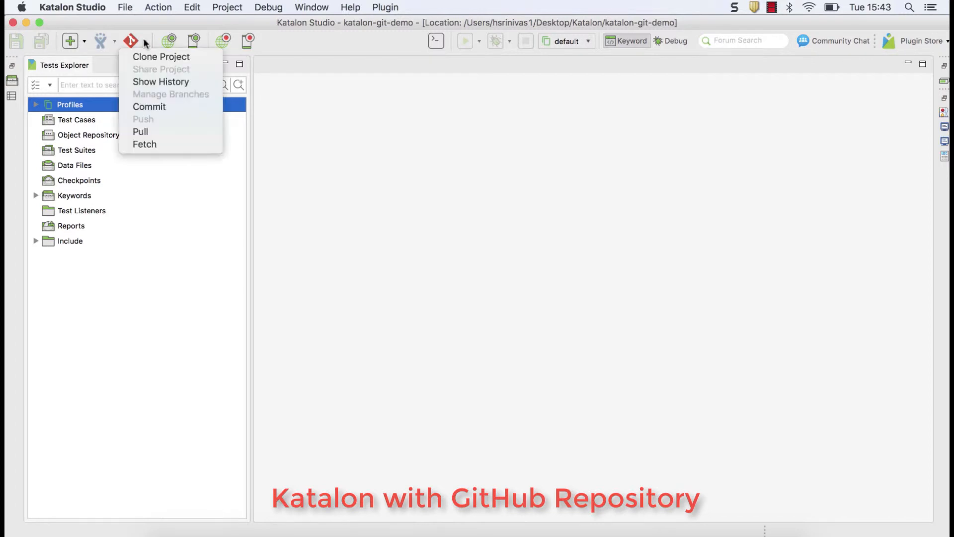
{"action": "left_click", "coordinate": [165, 84]}
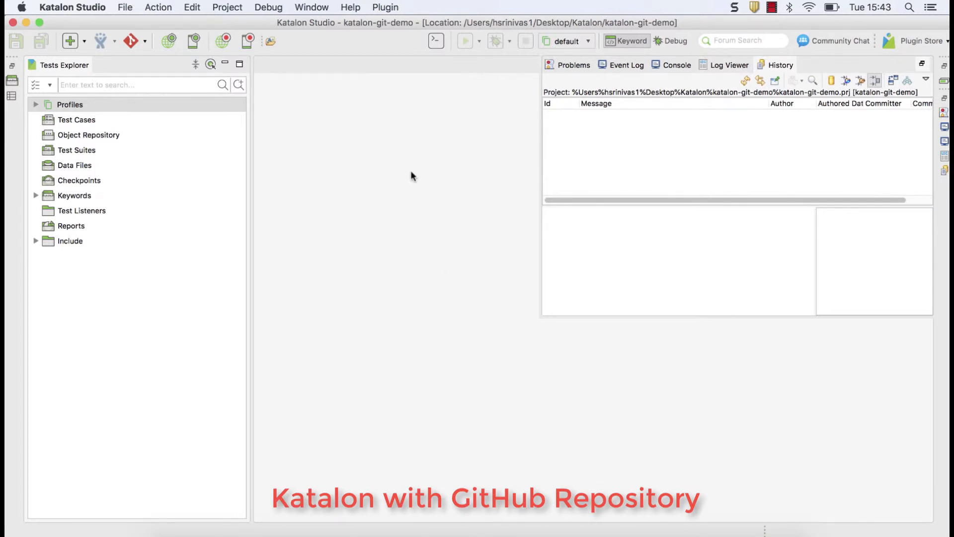
{"action": "left_click", "coordinate": [444, 213]}
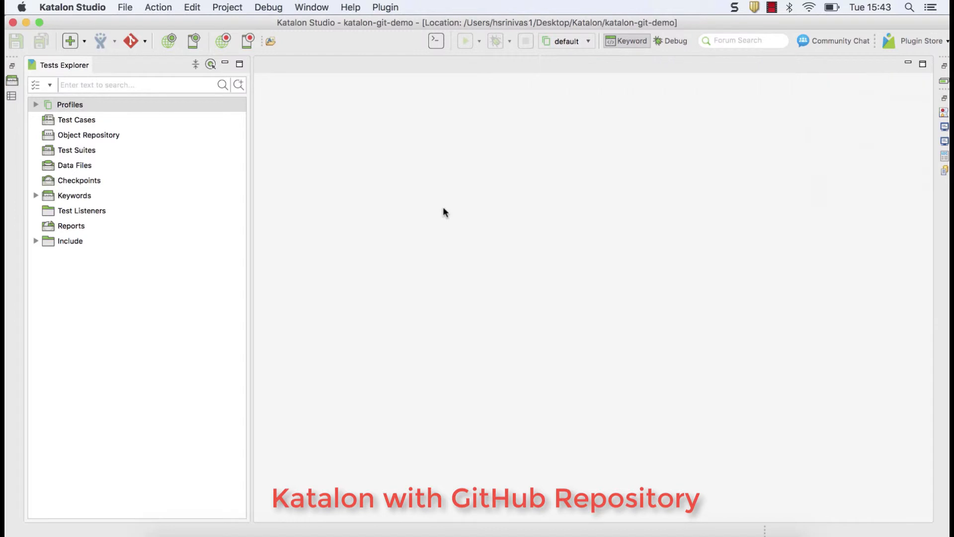
Resize the test editor columns and run log to show the full URL and all ten steps
{"action": "left_click", "coordinate": [53, 121]}
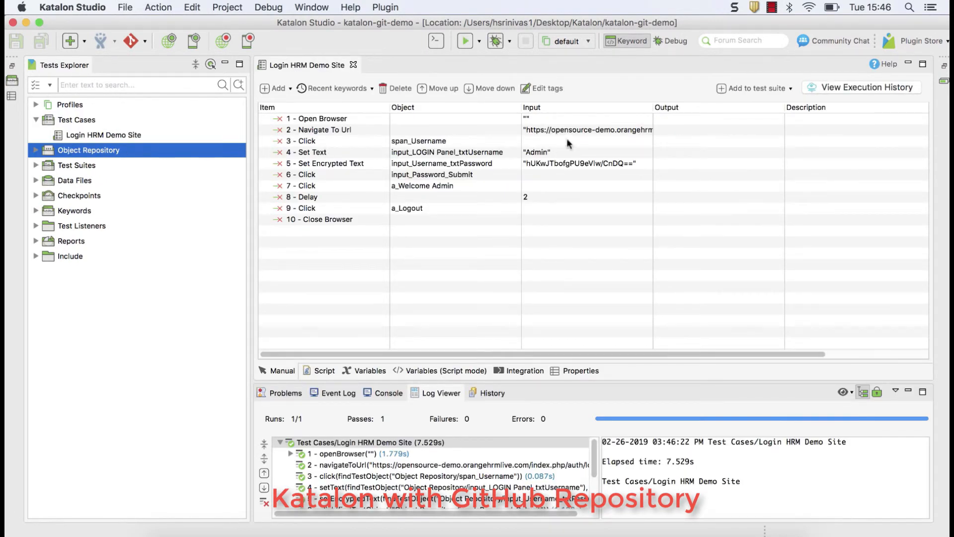
{"action": "left_click_drag", "start_coordinate": [653, 107], "coordinate": [734, 107]}
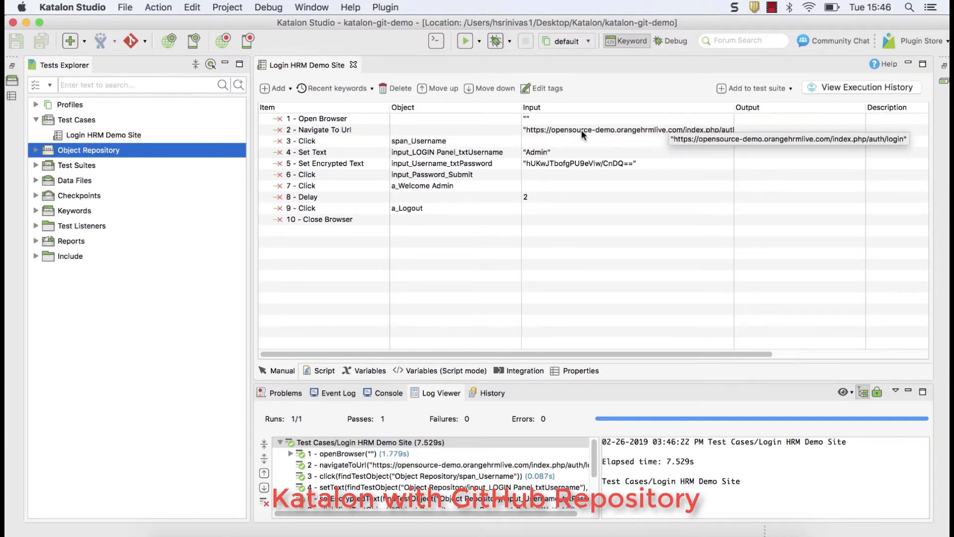
{"action": "left_click_drag", "start_coordinate": [522, 110], "coordinate": [513, 110]}
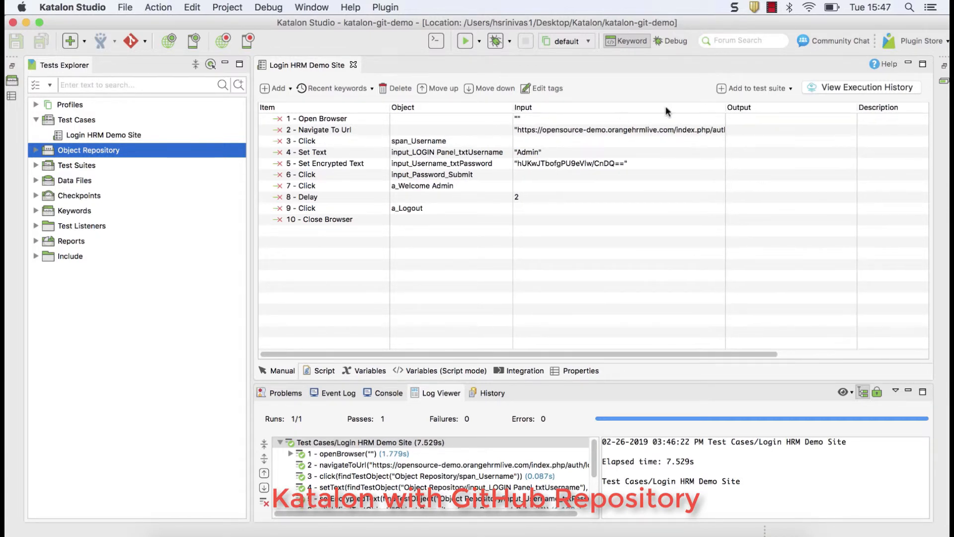
{"action": "left_click_drag", "start_coordinate": [725, 107], "coordinate": [758, 106]}
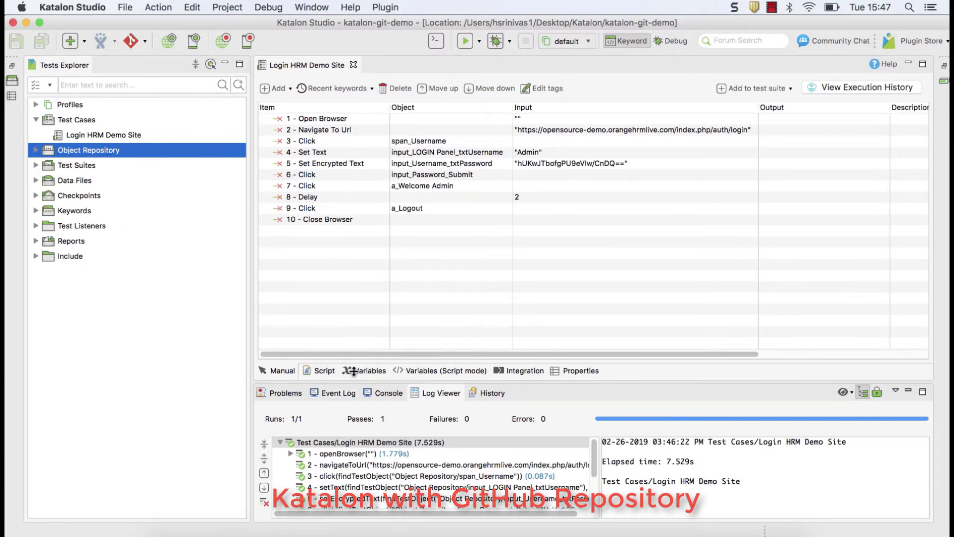
{"action": "left_click_drag", "start_coordinate": [353, 381], "coordinate": [370, 285]}
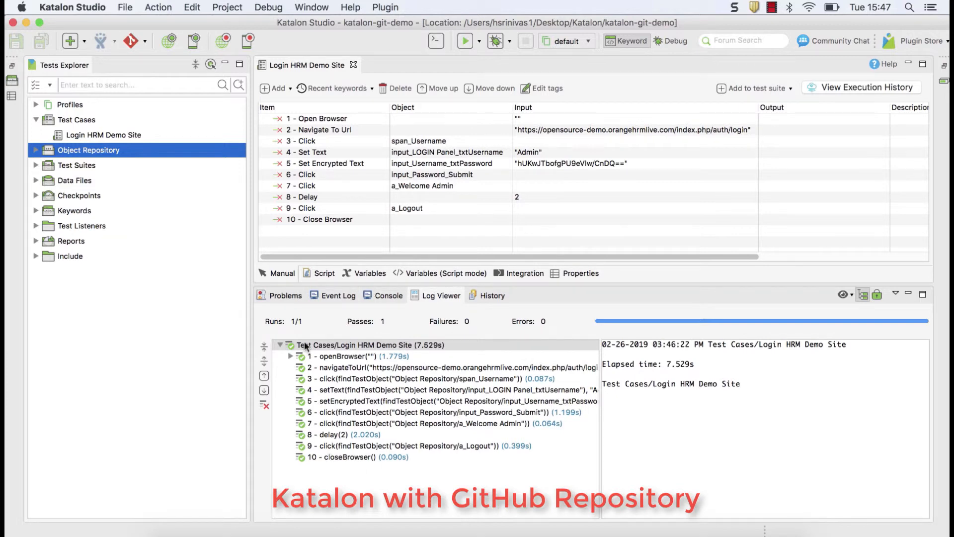
{"action": "left_click_drag", "start_coordinate": [354, 284], "coordinate": [354, 303]}
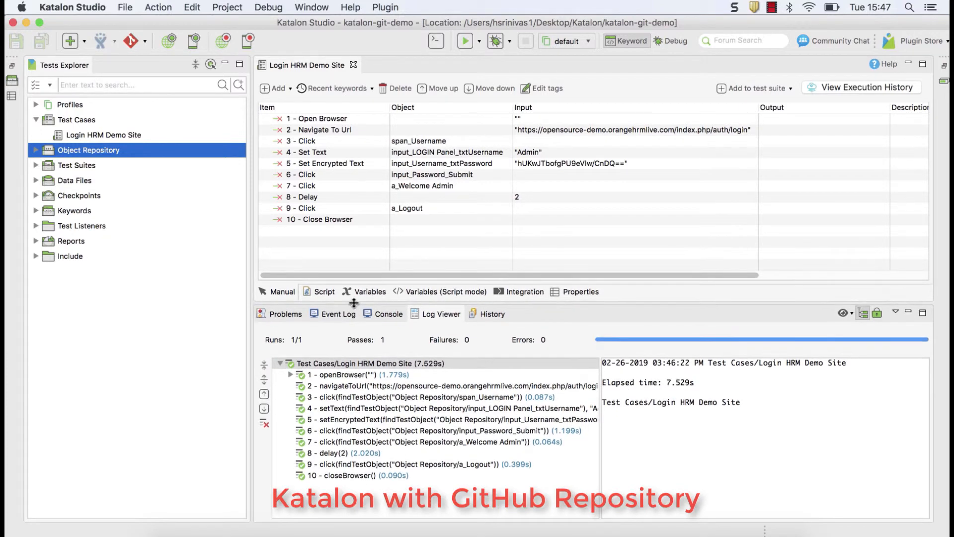
{"action": "left_click_drag", "start_coordinate": [251, 184], "coordinate": [196, 191]}
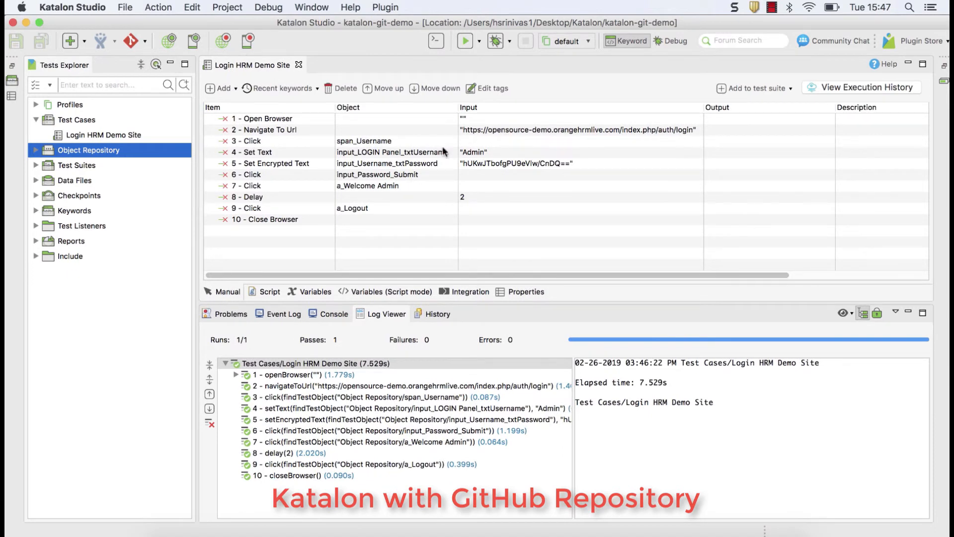
Check the Object Repository's six test objects, then open the project's Git history
{"action": "left_click", "coordinate": [35, 120]}
{"action": "left_click", "coordinate": [36, 135]}
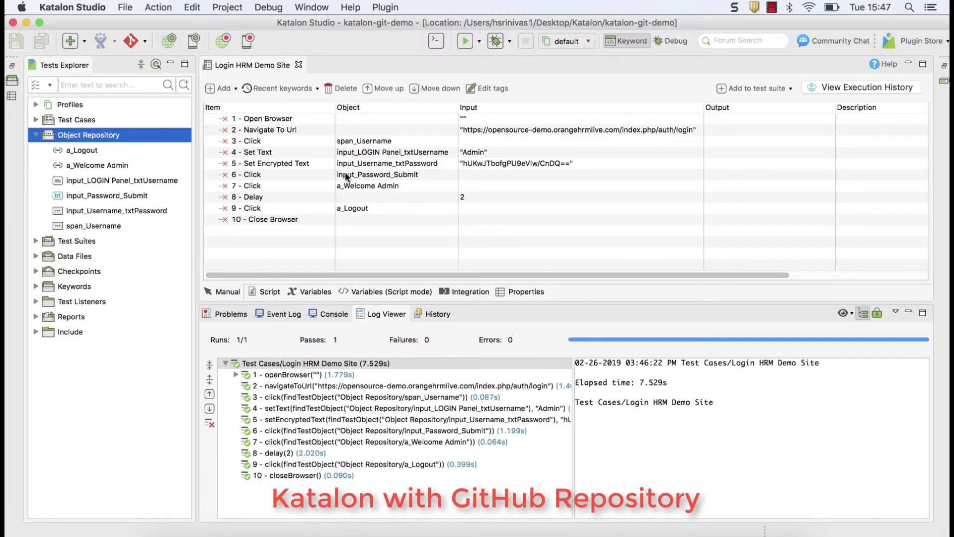
{"action": "left_click", "coordinate": [36, 135]}
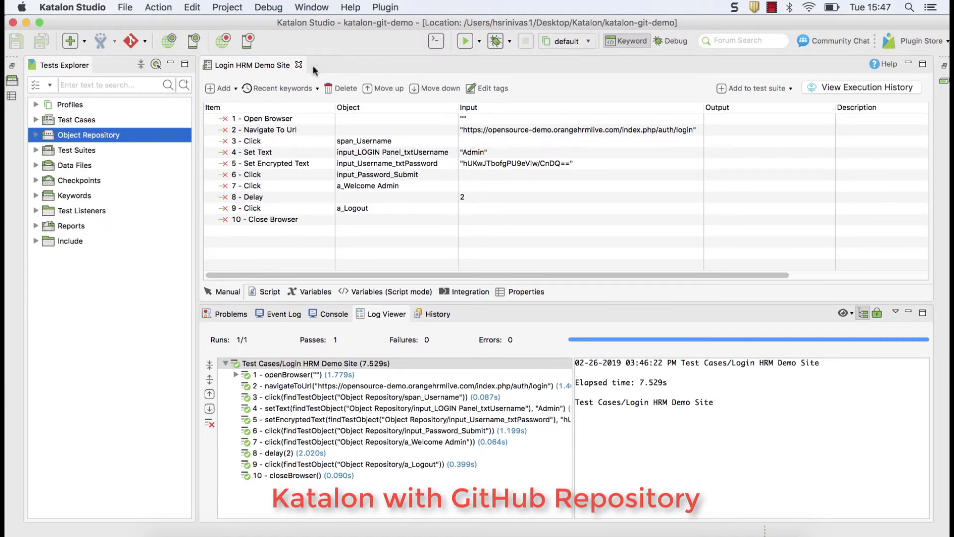
{"action": "left_click", "coordinate": [145, 43]}
{"action": "left_click", "coordinate": [153, 81]}
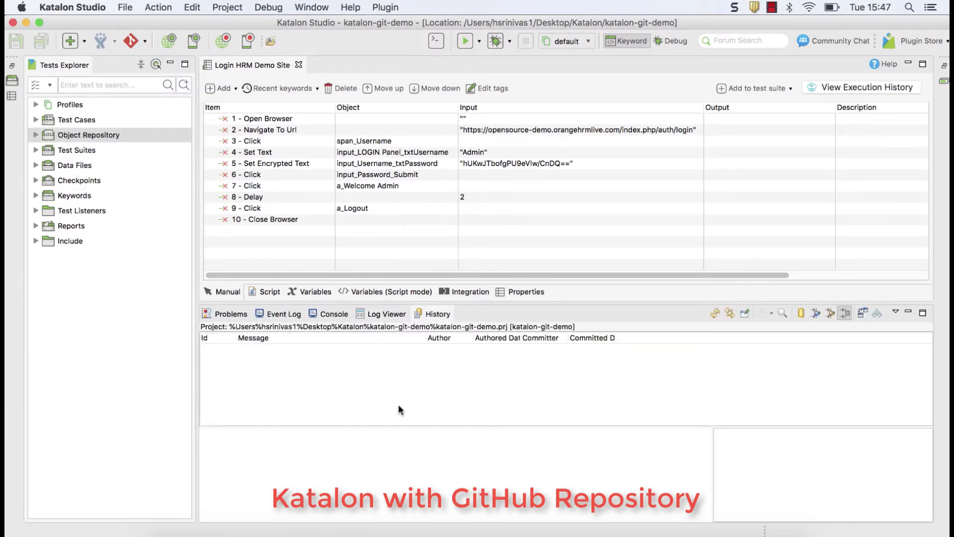
Start a commit from the project's Git actions and enlarge the Git Staging view
{"action": "left_click", "coordinate": [145, 42]}
{"action": "left_click", "coordinate": [167, 106]}
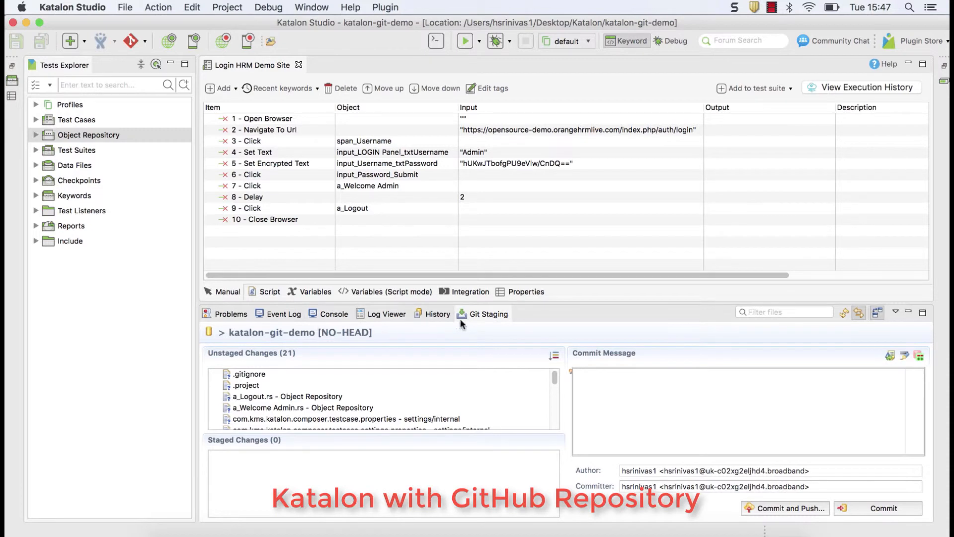
{"action": "double_click", "coordinate": [475, 313]}
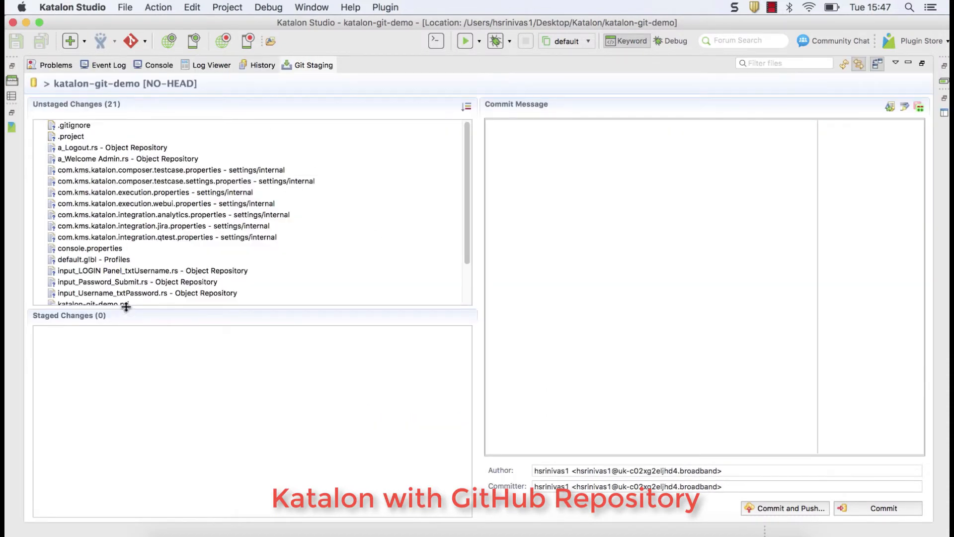
{"action": "left_click_drag", "start_coordinate": [126, 307], "coordinate": [125, 345]}
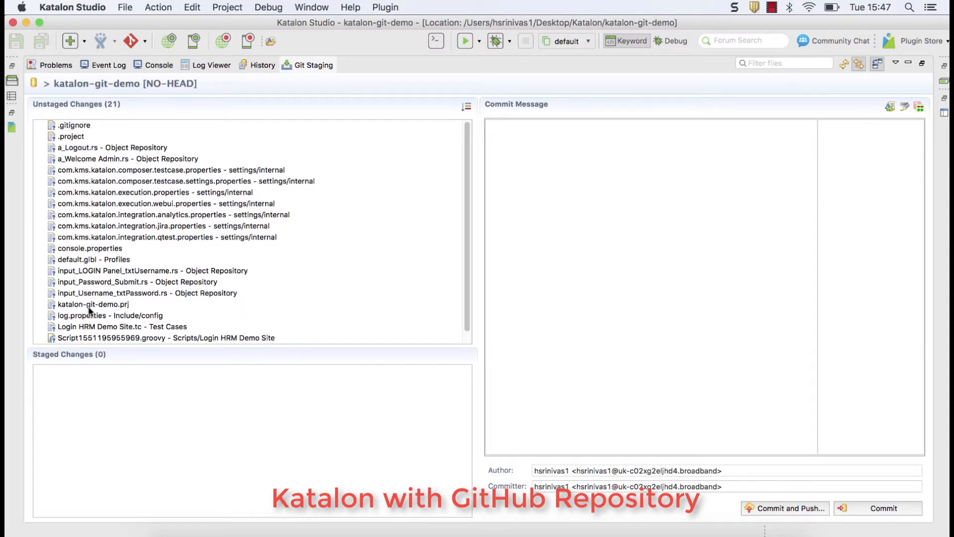
Stage all 21 unstaged project files by moving them into Staged Changes
{"action": "left_click", "coordinate": [87, 141]}
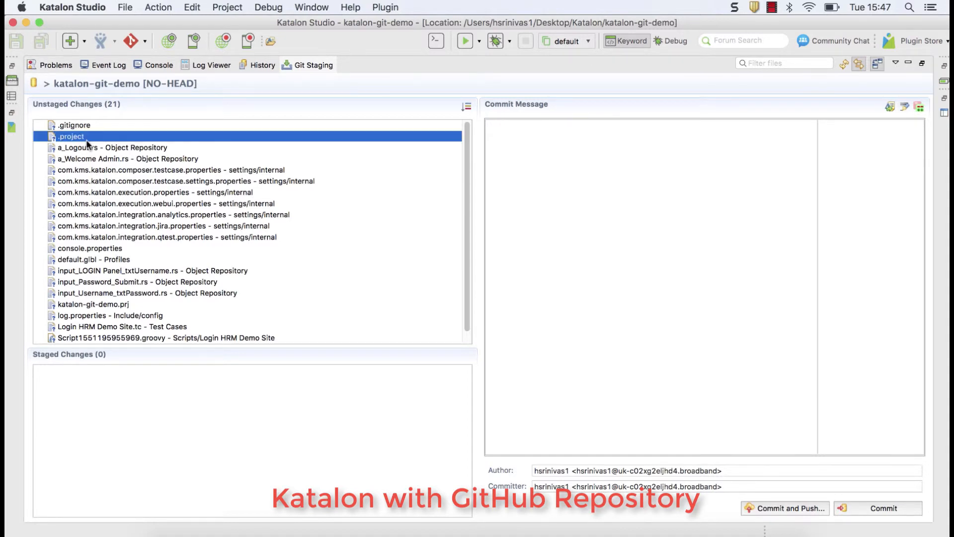
{"action": "key", "text": "super+a"}
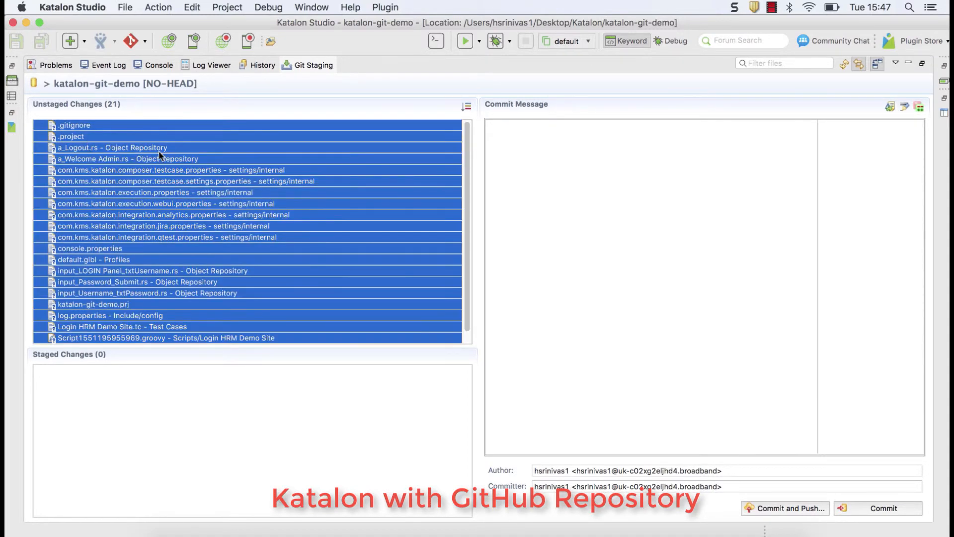
{"action": "left_click_drag", "start_coordinate": [153, 178], "coordinate": [135, 383]}
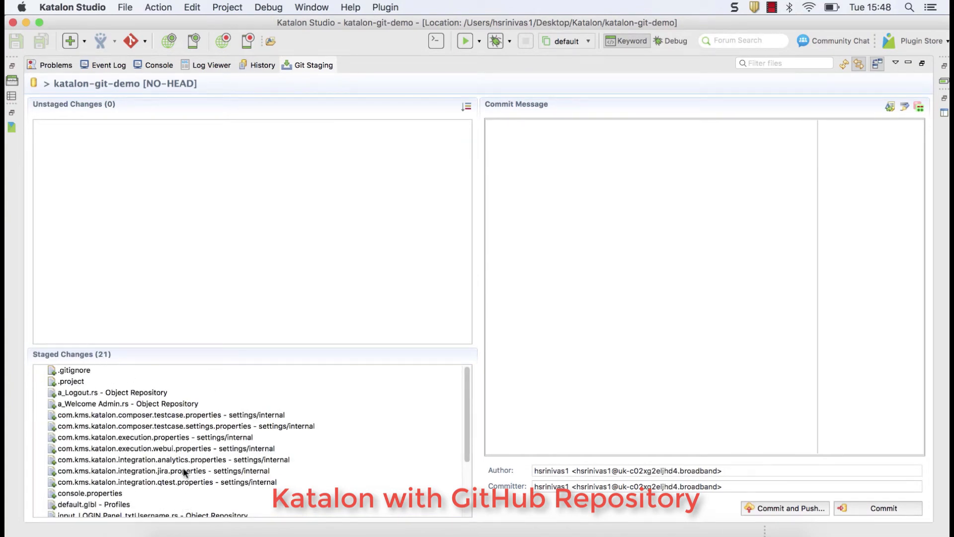
Enter 'First commit' as the commit message
{"action": "left_click", "coordinate": [552, 209]}
{"action": "type", "text": "First commit"}
Commit and push to origin as new branch master, then dismiss the push results
{"action": "left_click", "coordinate": [793, 509]}
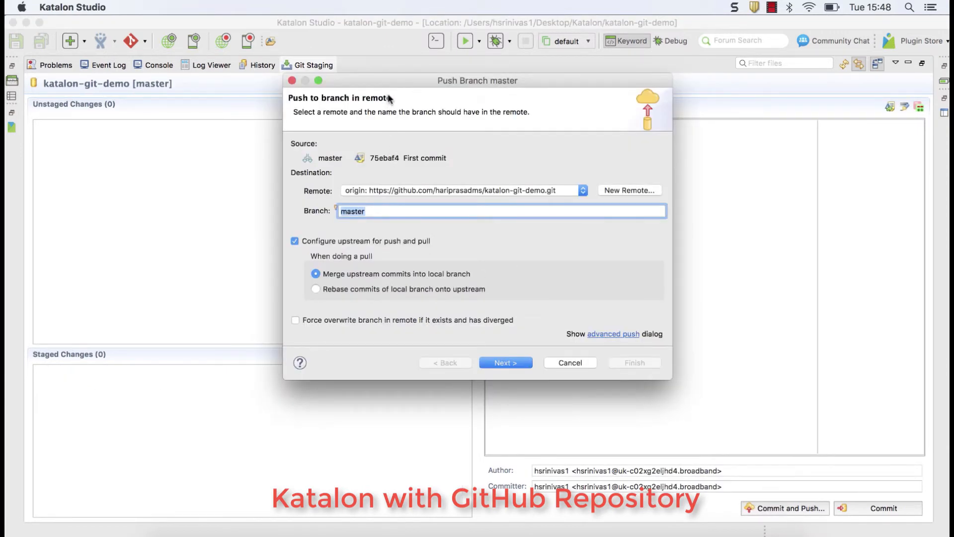
{"action": "left_click_drag", "start_coordinate": [389, 82], "coordinate": [375, 85]}
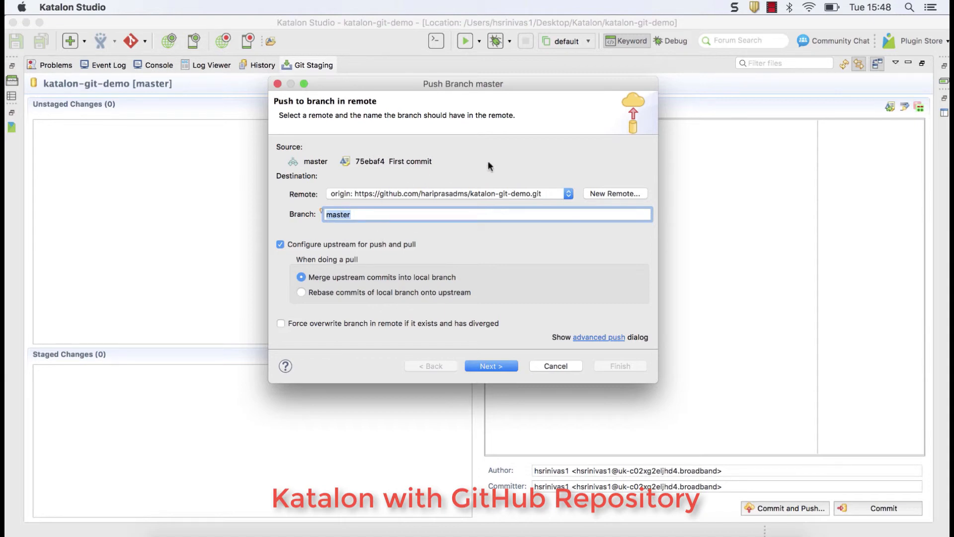
{"action": "left_click", "coordinate": [499, 366]}
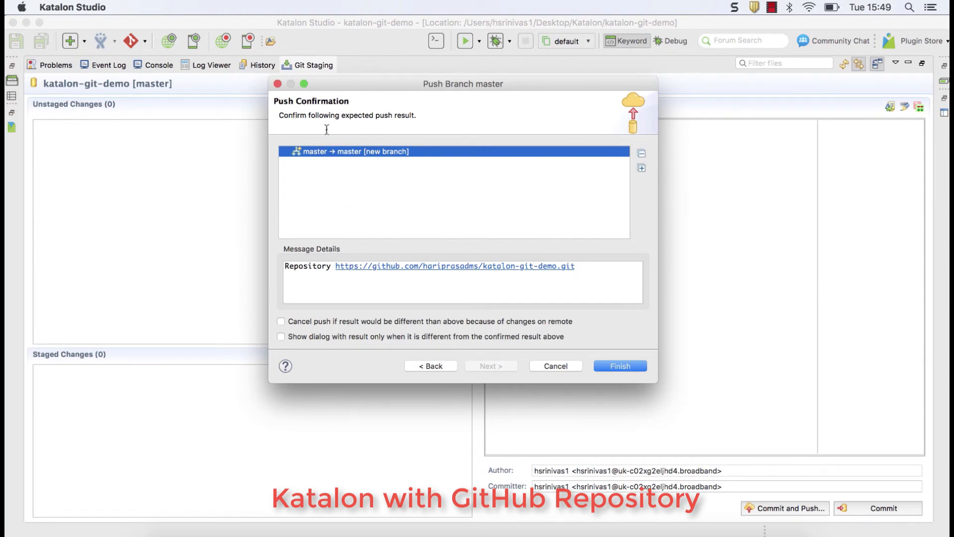
{"action": "left_click", "coordinate": [621, 366]}
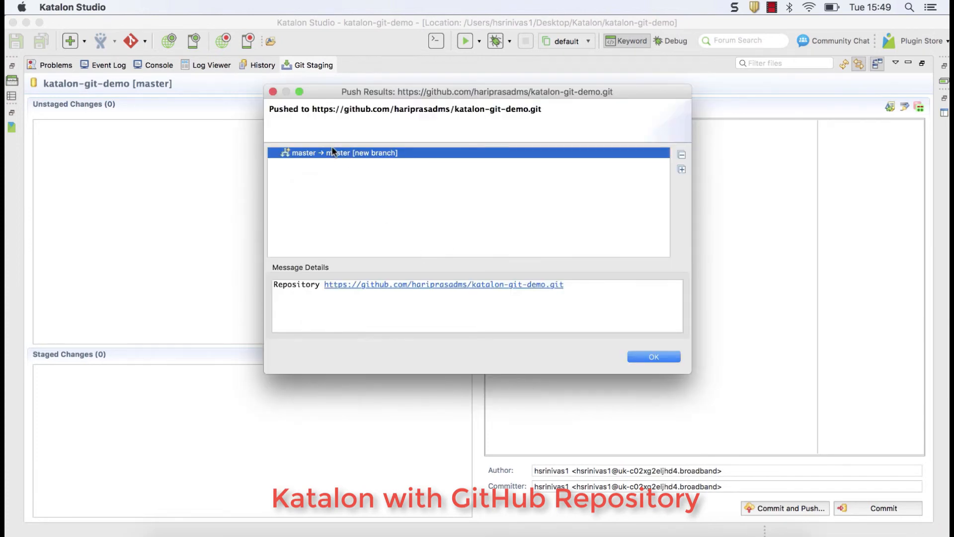
{"action": "left_click", "coordinate": [486, 231]}
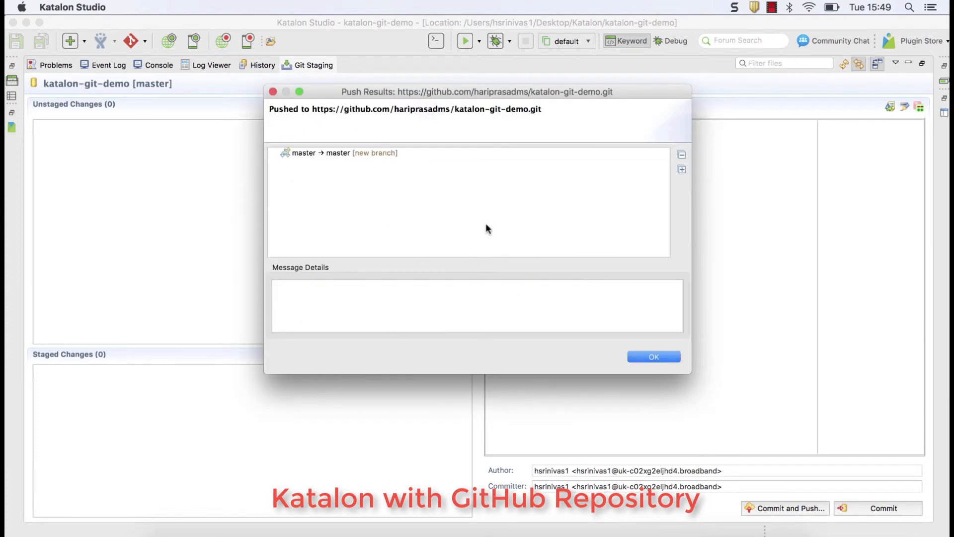
{"action": "left_click", "coordinate": [652, 356]}
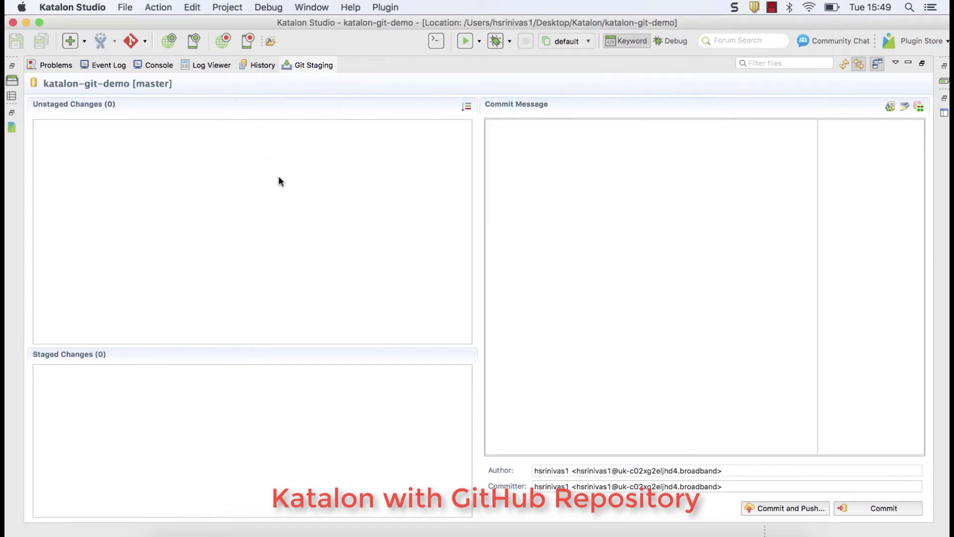
Restore the Git Staging panel, then bring up the katalon-git-demo GitHub tab in Chrome
{"action": "double_click", "coordinate": [302, 71]}
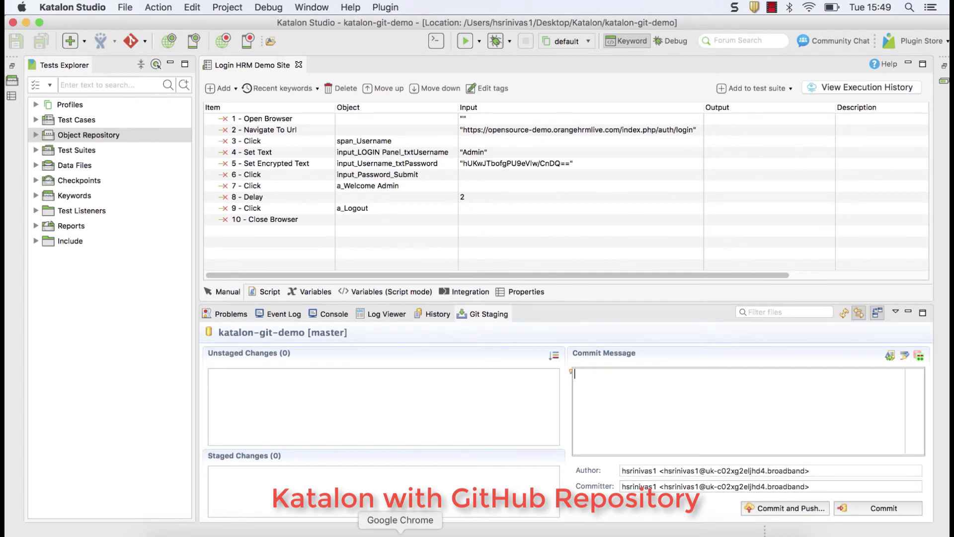
{"action": "left_click", "coordinate": [394, 529]}
{"action": "left_click", "coordinate": [159, 31]}
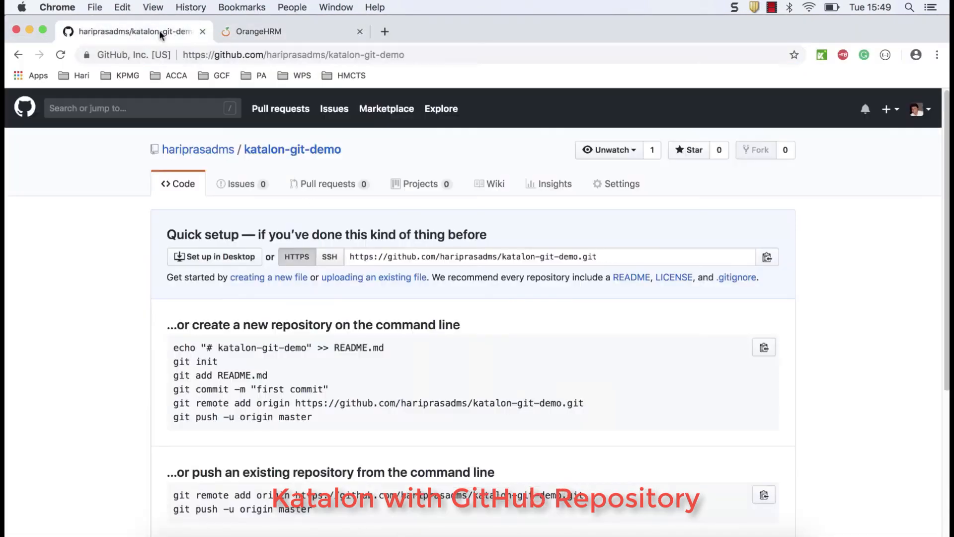
Reload the katalon-git-demo GitHub page to show the pushed project files
{"action": "left_click", "coordinate": [246, 31]}
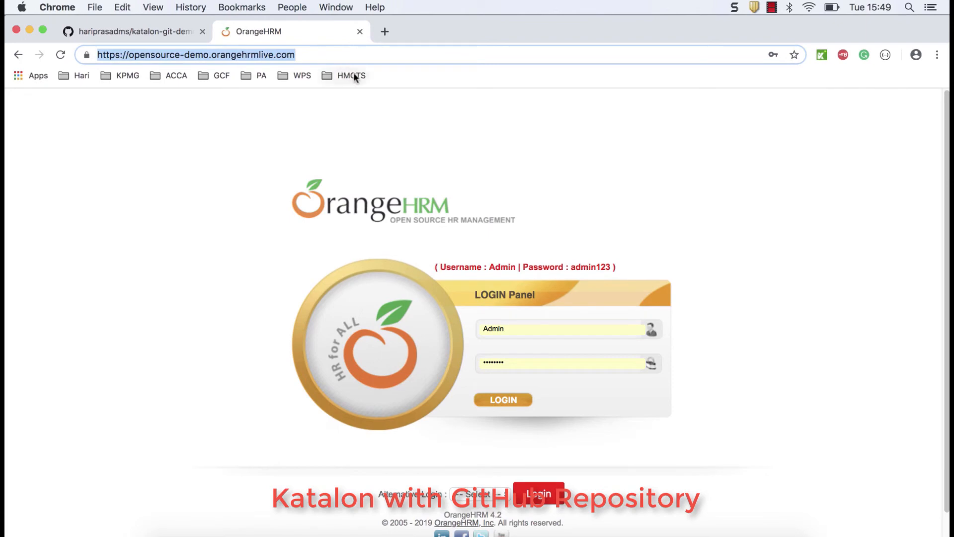
{"action": "left_click", "coordinate": [318, 256]}
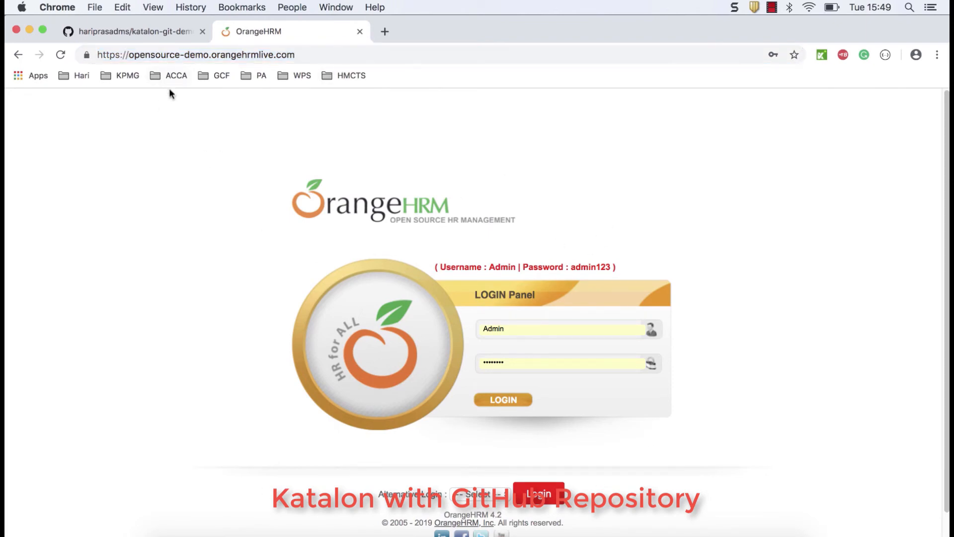
{"action": "left_click", "coordinate": [149, 32]}
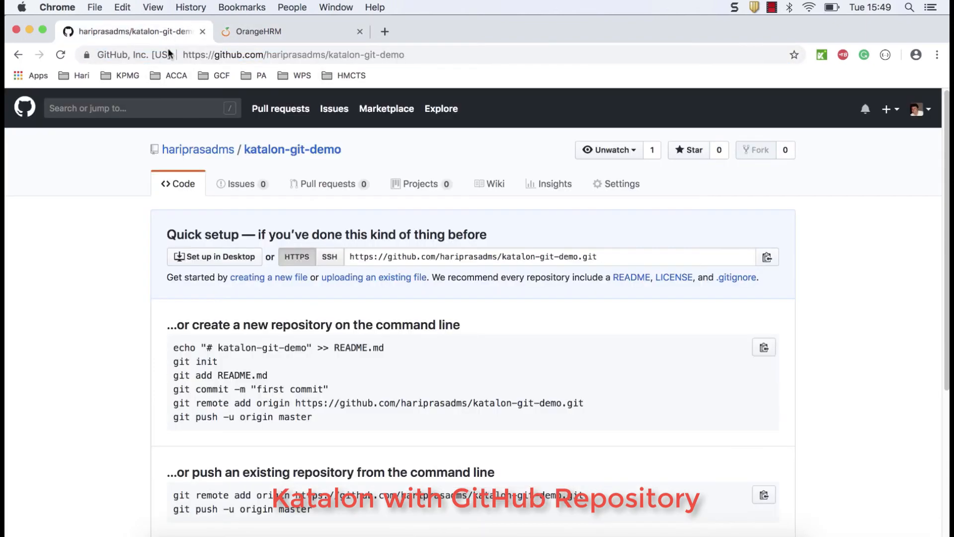
{"action": "left_click", "coordinate": [429, 54]}
{"action": "key", "text": "Return"}
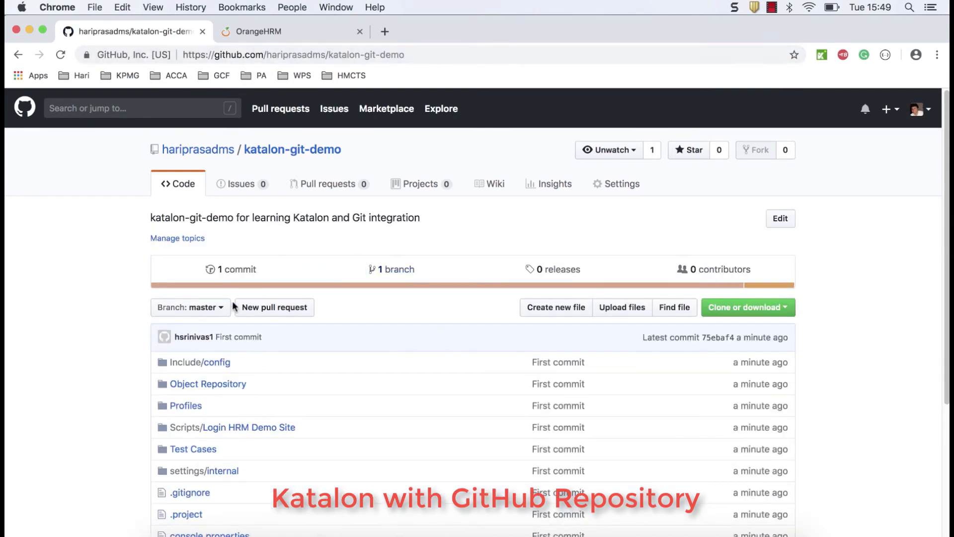
{"action": "scroll", "coordinate": [235, 307], "scroll_direction": "down", "scroll_amount": 2}
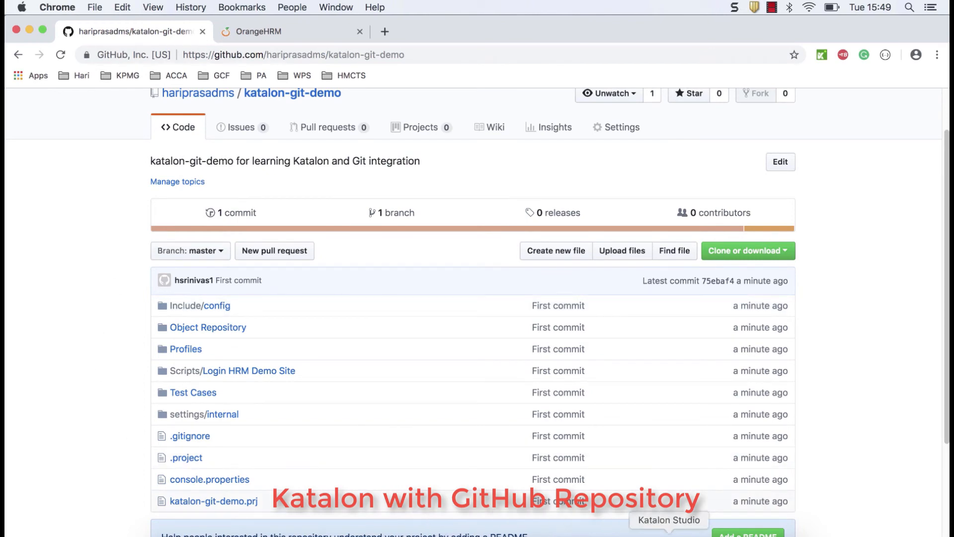
Expand Test Cases and Object Repository in Katalon to compare, then return to GitHub
{"action": "left_click", "coordinate": [666, 535]}
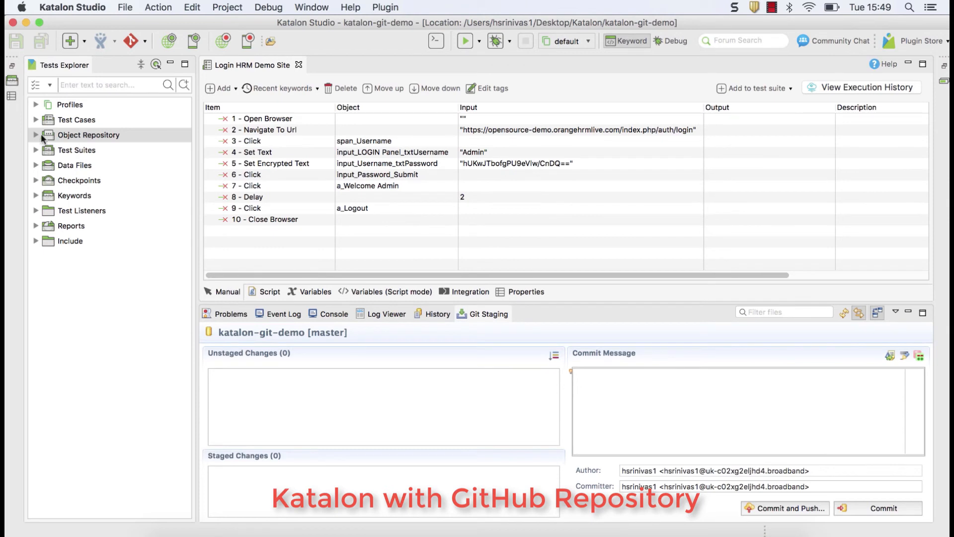
{"action": "left_click", "coordinate": [36, 120]}
{"action": "double_click", "coordinate": [57, 154]}
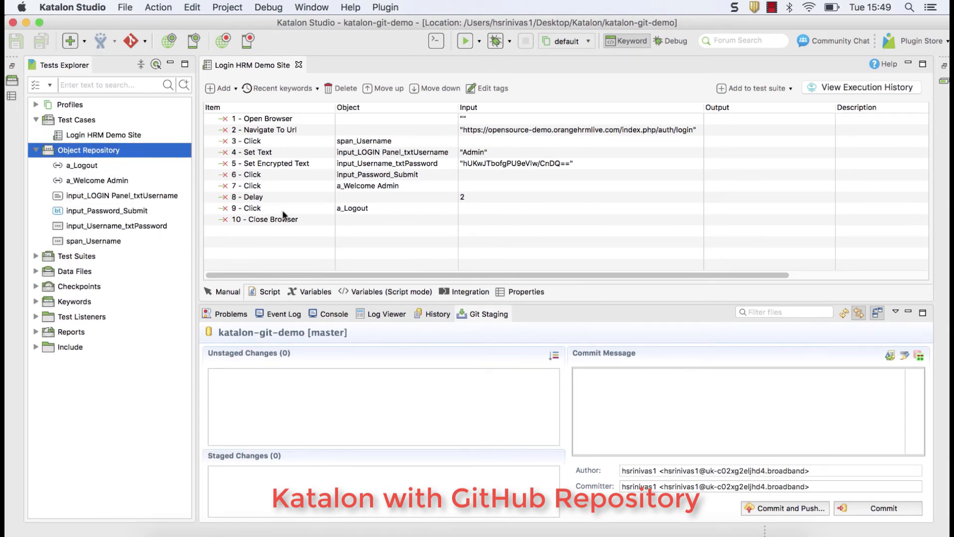
{"action": "left_click", "coordinate": [400, 533]}
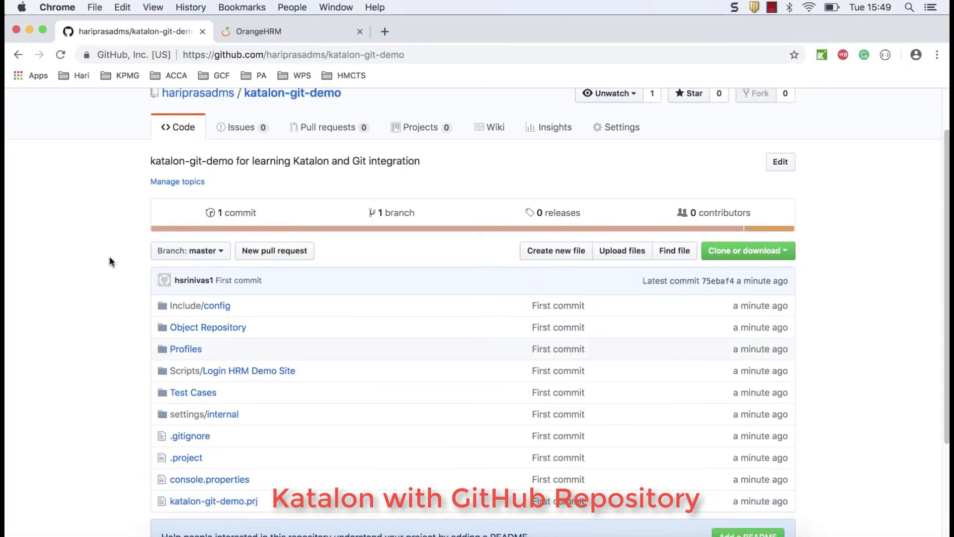
View the '1 commit' history showing First commit, then return to Katalon Studio
{"action": "scroll", "coordinate": [117, 256], "scroll_direction": "down", "scroll_amount": 3}
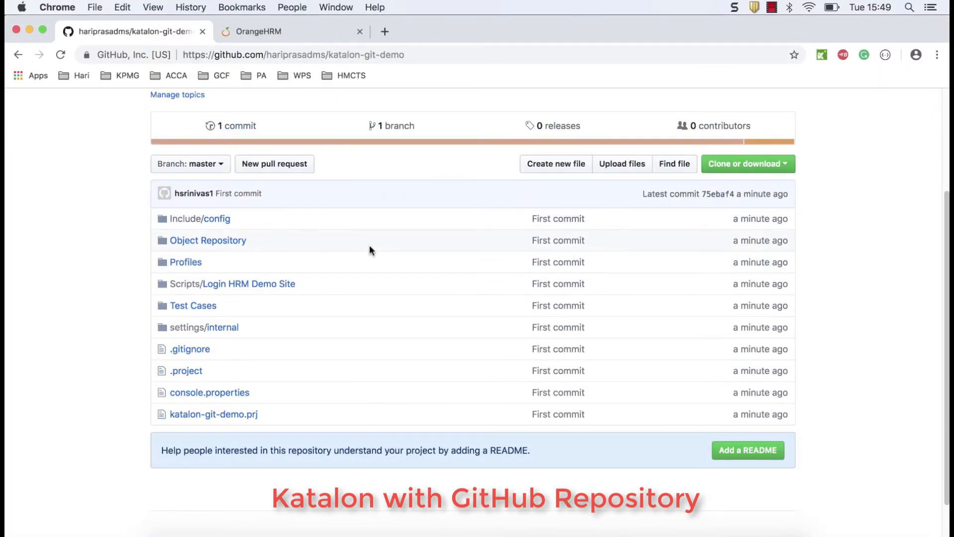
{"action": "scroll", "coordinate": [368, 249], "scroll_direction": "up", "scroll_amount": 2}
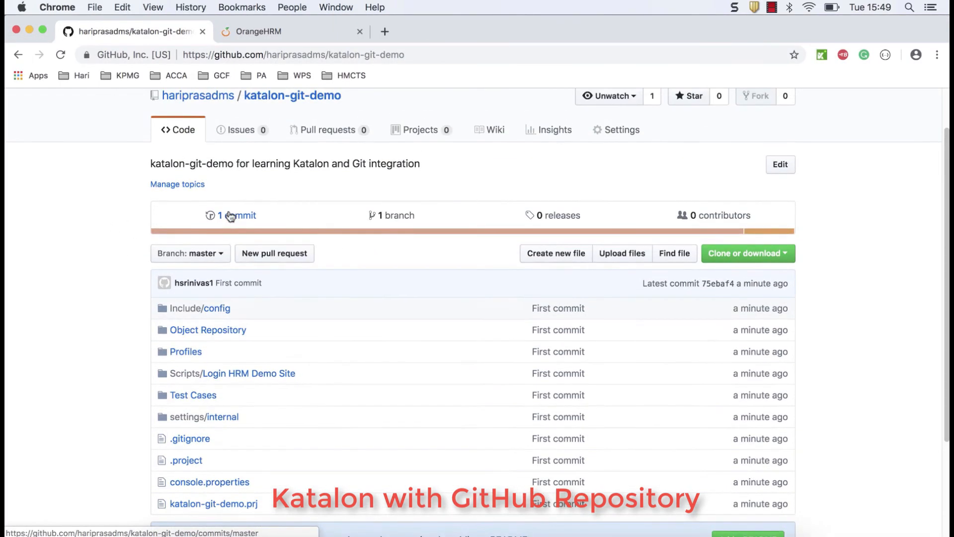
{"action": "scroll", "coordinate": [226, 217], "scroll_direction": "up", "scroll_amount": 1}
{"action": "left_click", "coordinate": [237, 218]}
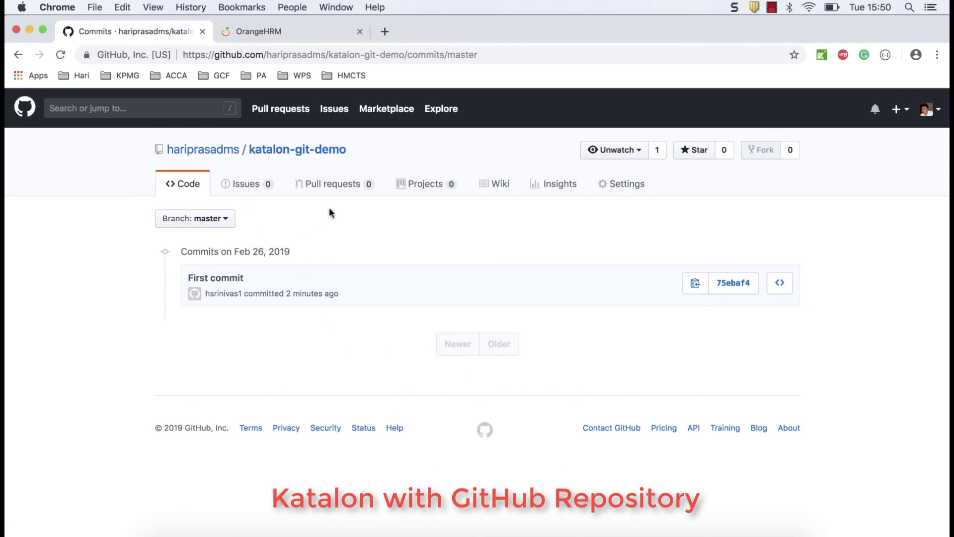
{"action": "left_click", "coordinate": [669, 534]}
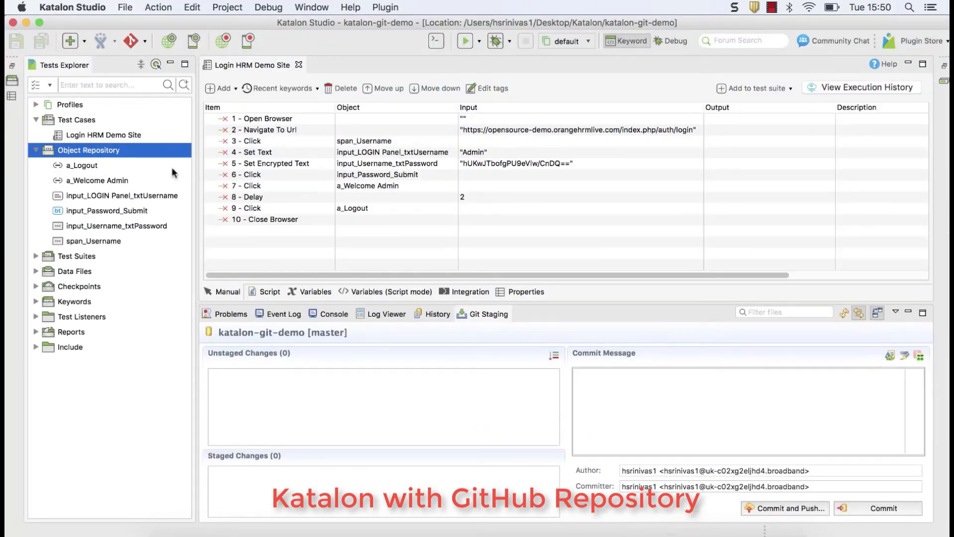
Collapse Object Repository and Test Cases, and narrow the Tests Explorer to widen the editor
{"action": "left_click", "coordinate": [35, 150]}
{"action": "left_click", "coordinate": [36, 119]}
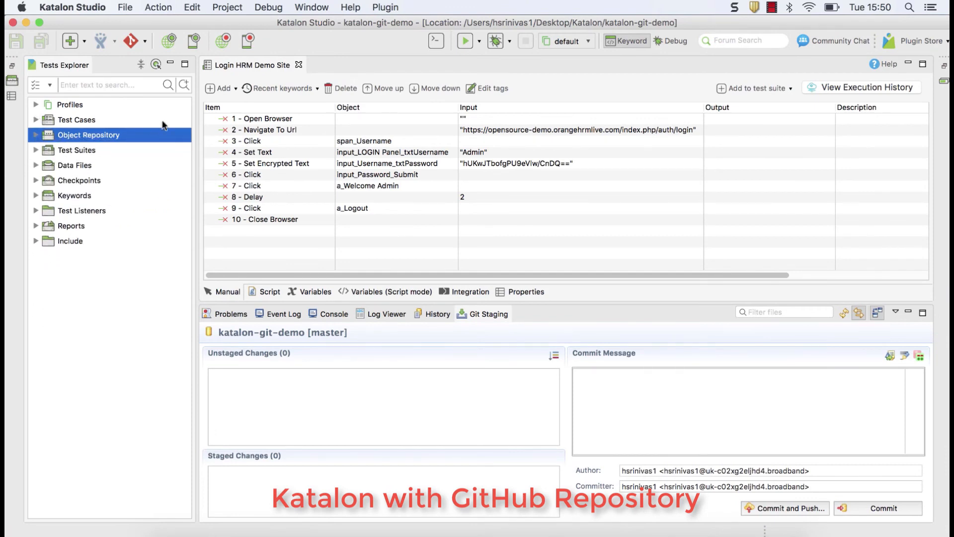
{"action": "left_click_drag", "start_coordinate": [195, 118], "coordinate": [191, 121]}
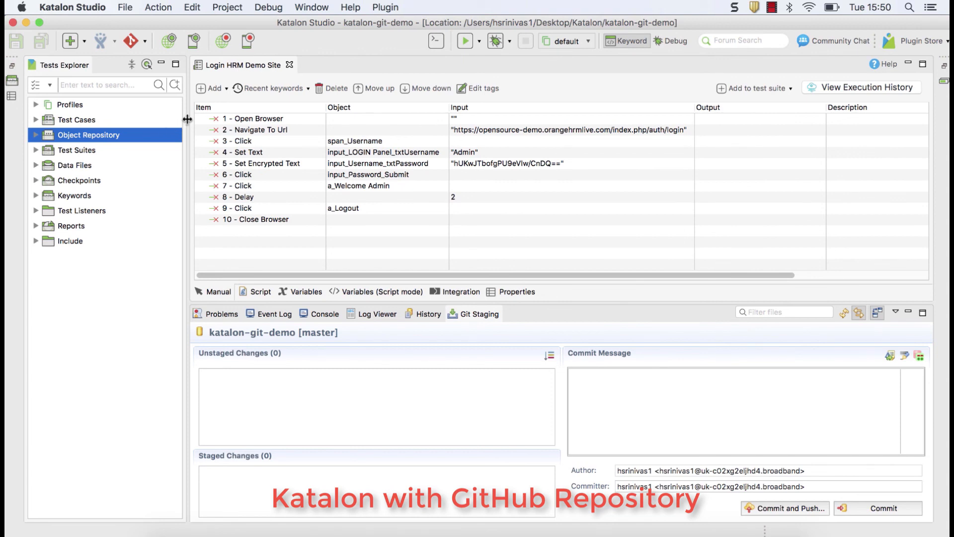
{"action": "left_click_drag", "start_coordinate": [186, 120], "coordinate": [178, 122]}
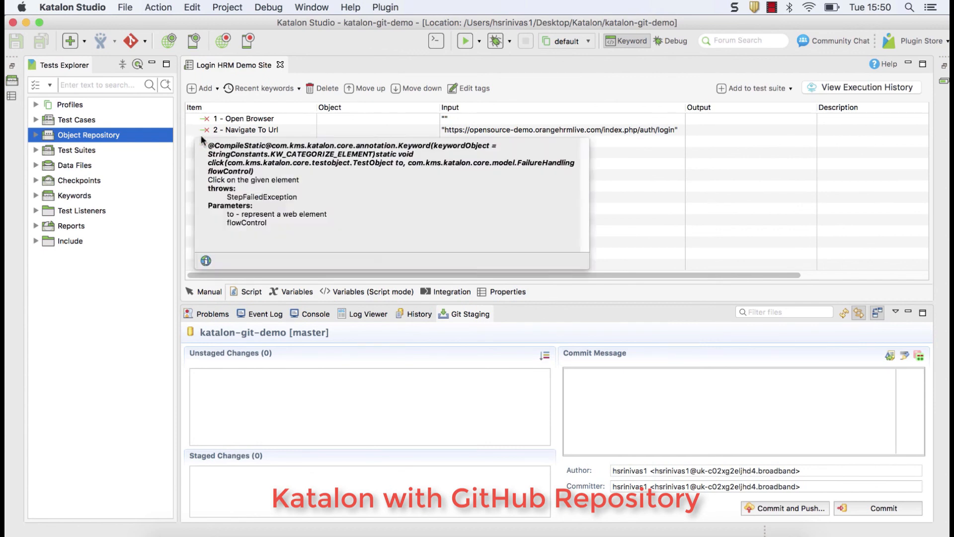
{"action": "left_click", "coordinate": [360, 55]}
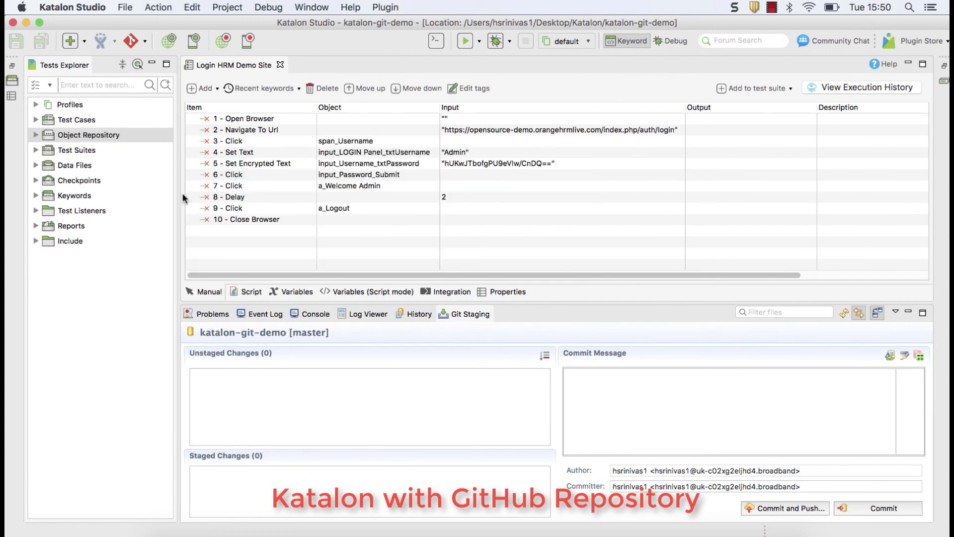